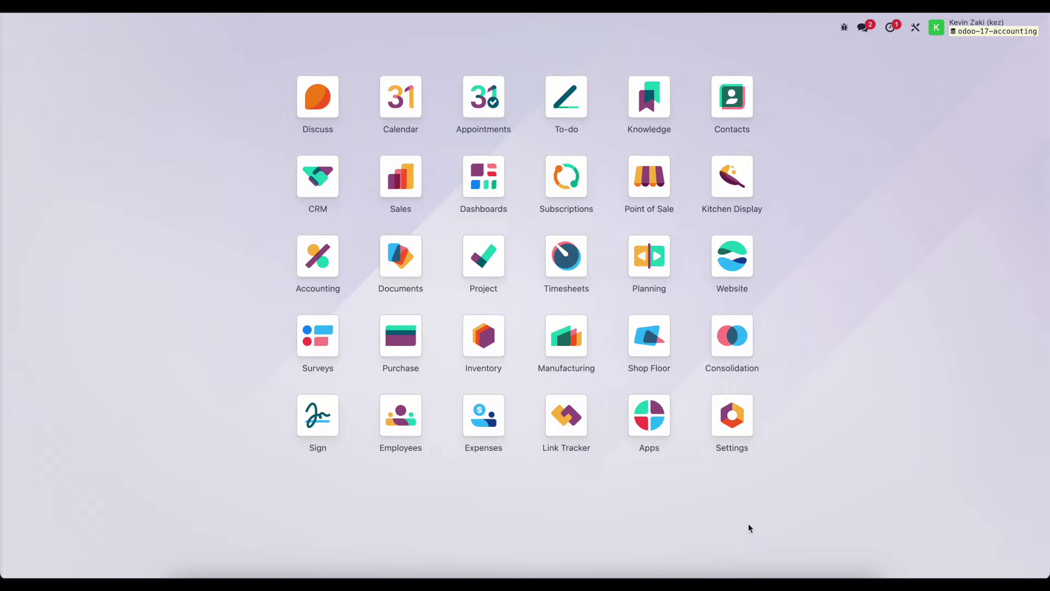
# Search all modules for 'united states' to list the four US modules, then return home.
pyautogui.click(660, 439)
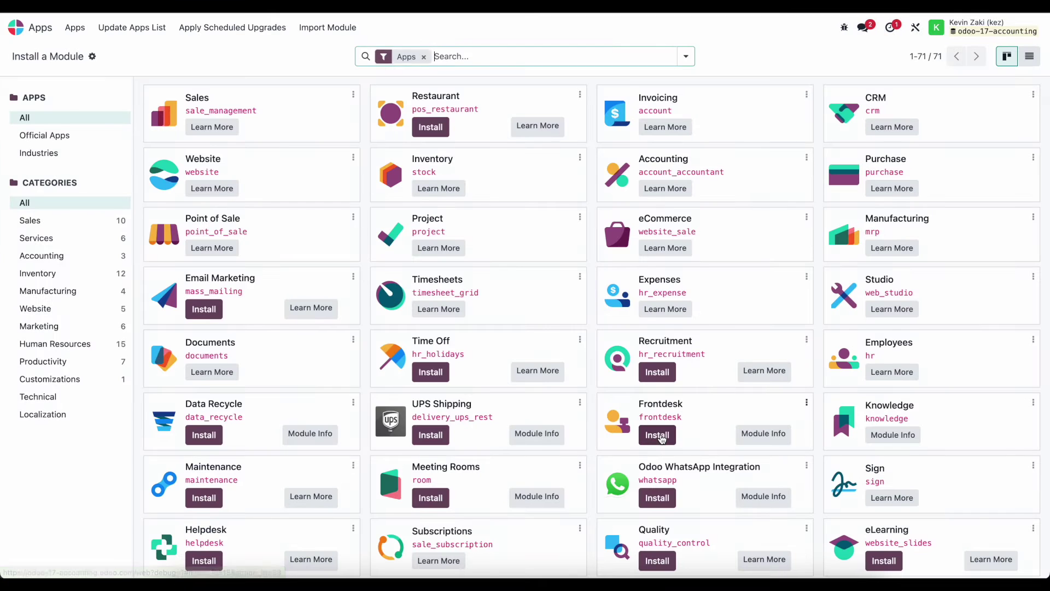
pyautogui.press('BackSpace')
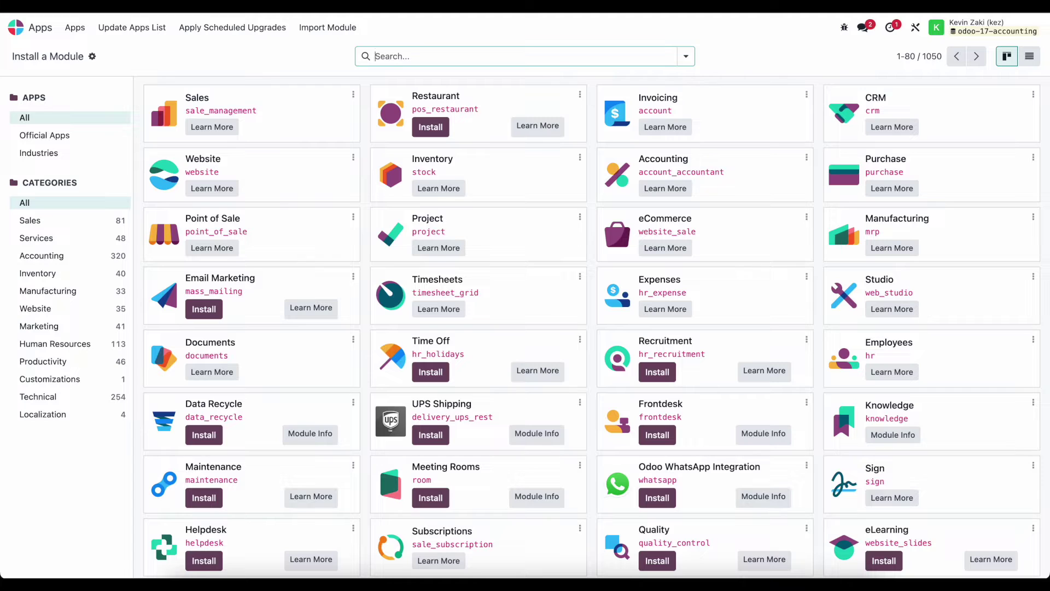
pyautogui.write('united')
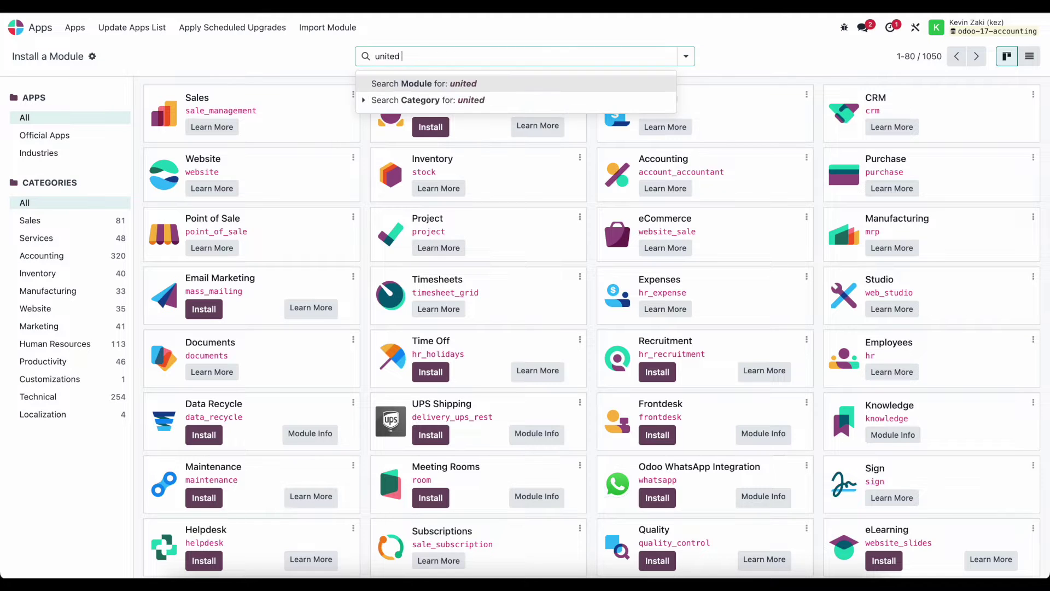
pyautogui.write(' states')
pyautogui.press('Return')
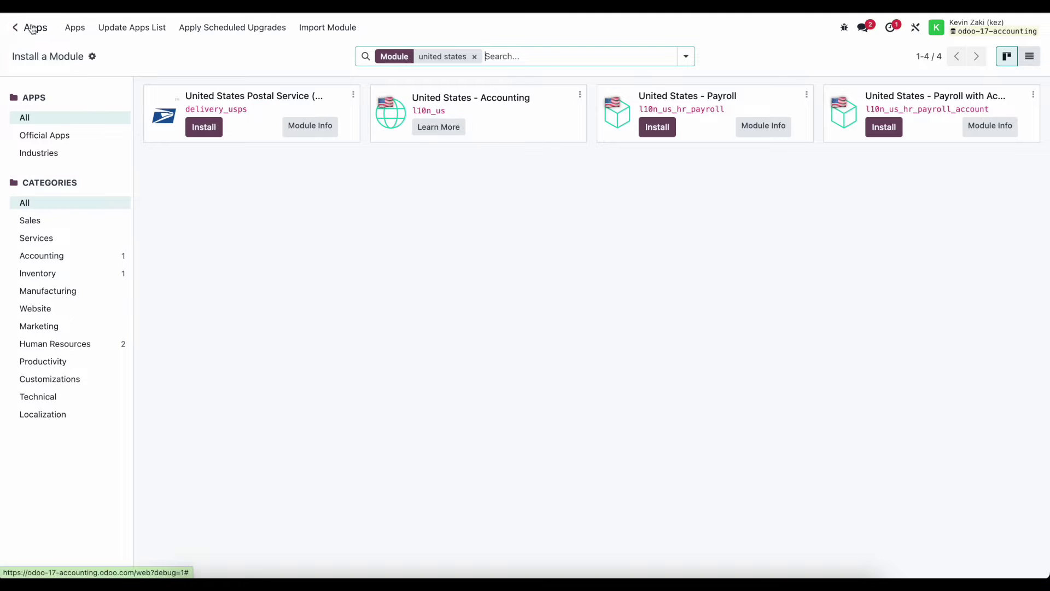
pyautogui.click(15, 27)
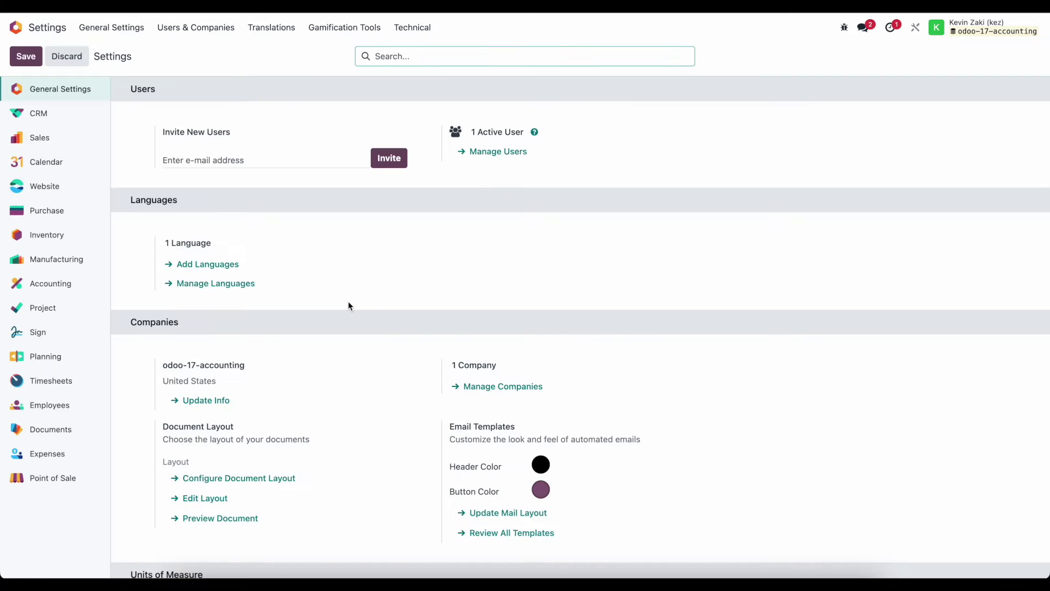
pyautogui.scroll(-2, 348, 305)
pyautogui.scroll(-20, 348, 306)
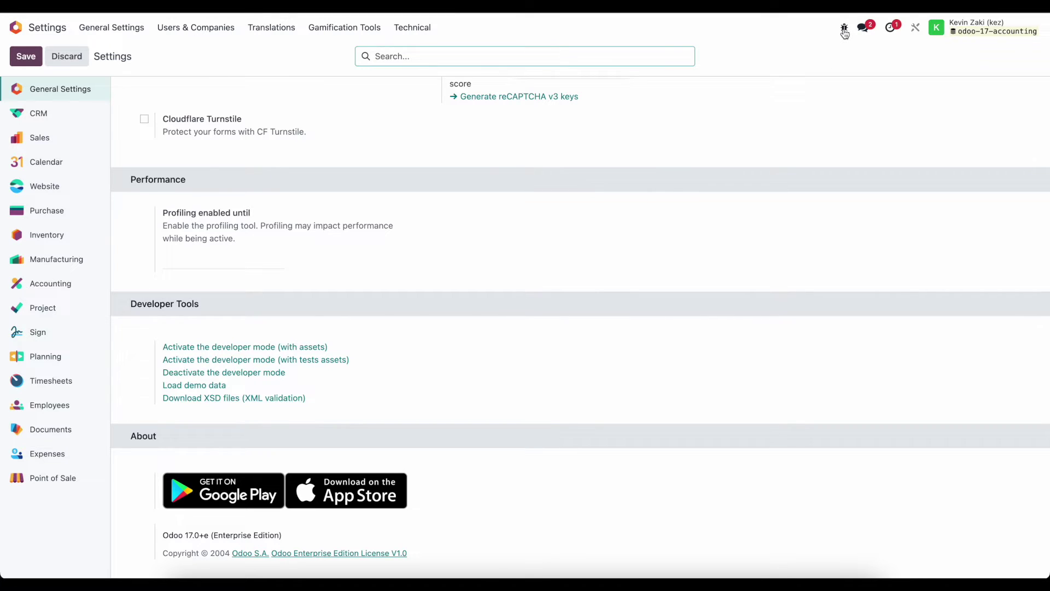
# Leave General Settings for the apps home screen and launch the Accounting app.
pyautogui.click(16, 29)
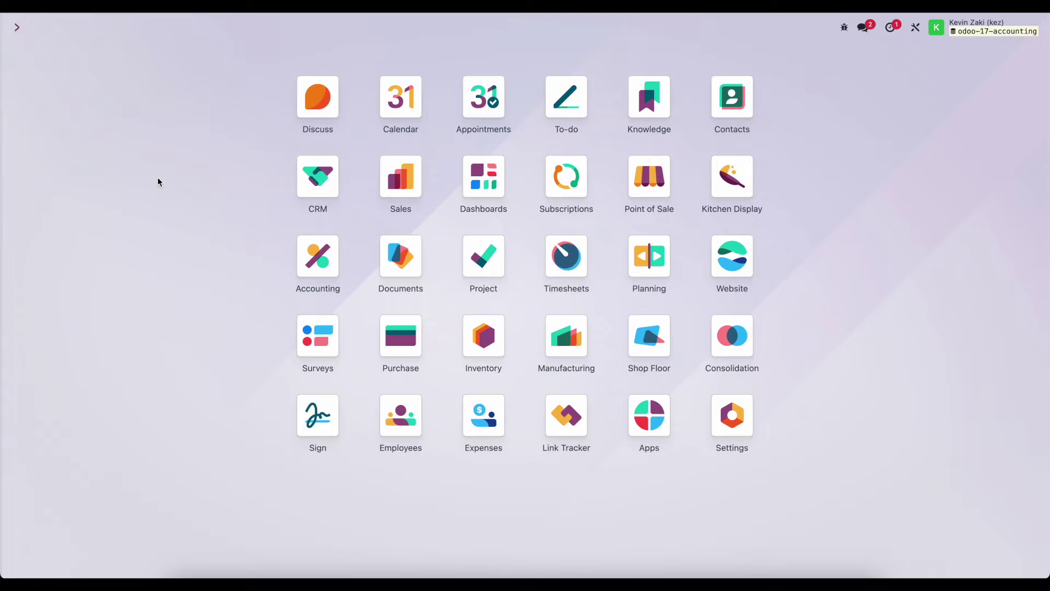
pyautogui.click(308, 266)
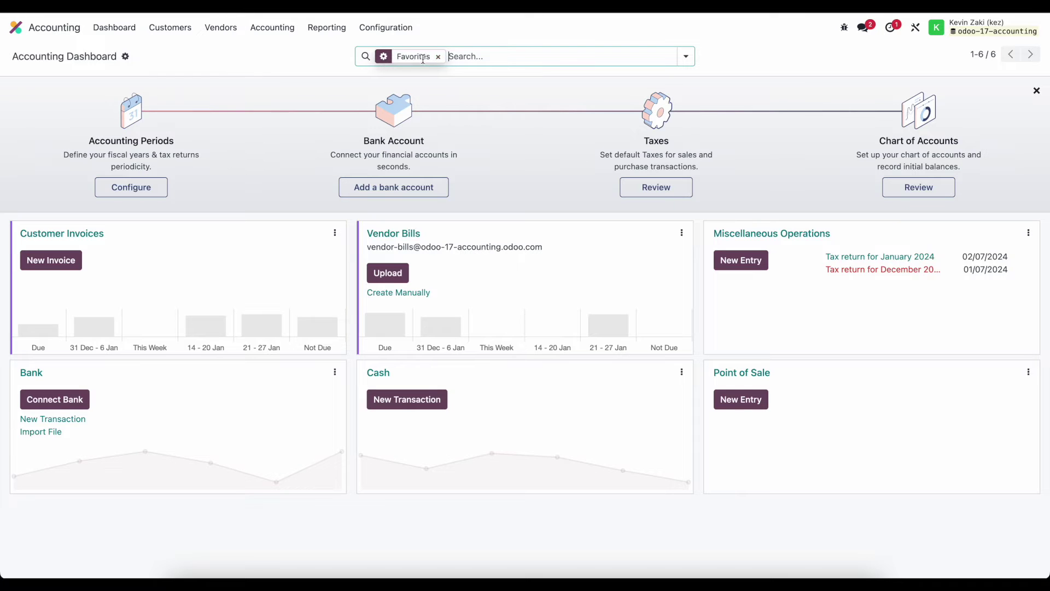
# Drop the Favorites facet so the dashboard lists all nine journals.
pyautogui.click(438, 57)
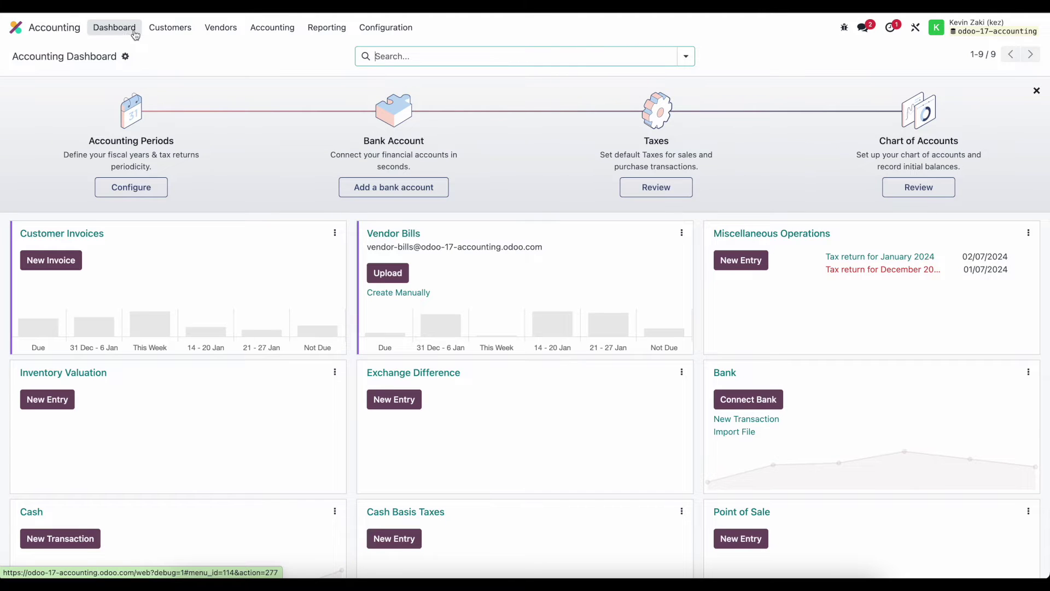
pyautogui.click(172, 33)
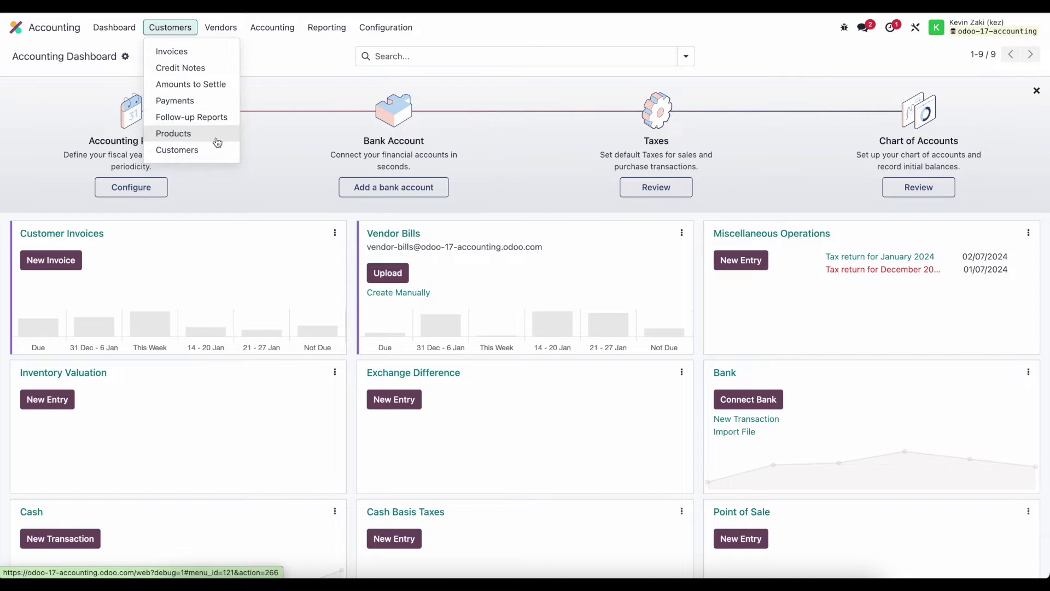
pyautogui.click(231, 38)
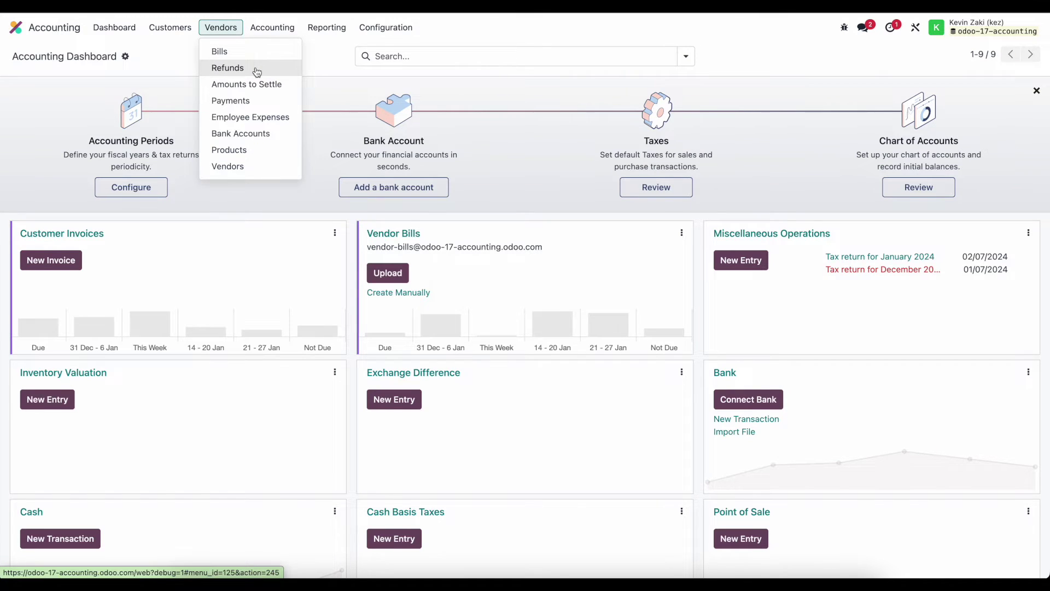
pyautogui.click(266, 31)
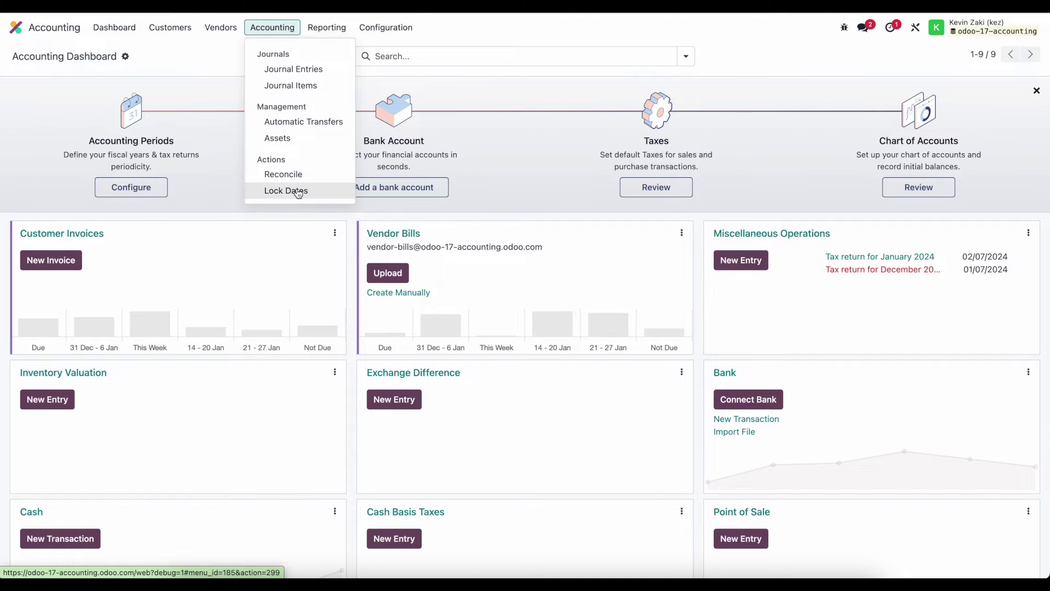
pyautogui.click(327, 28)
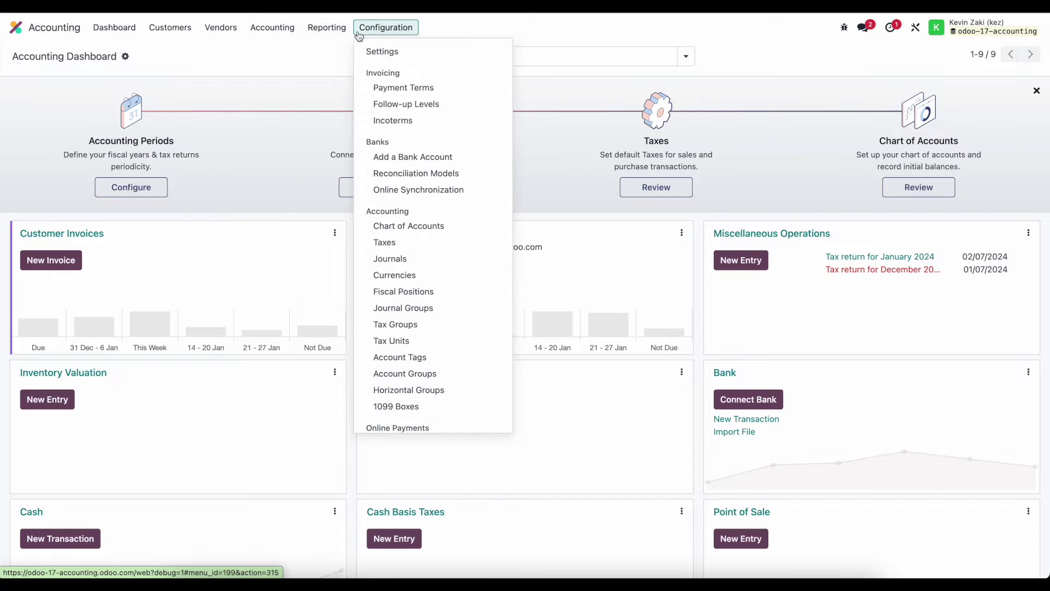
pyautogui.moveTo(385, 27)
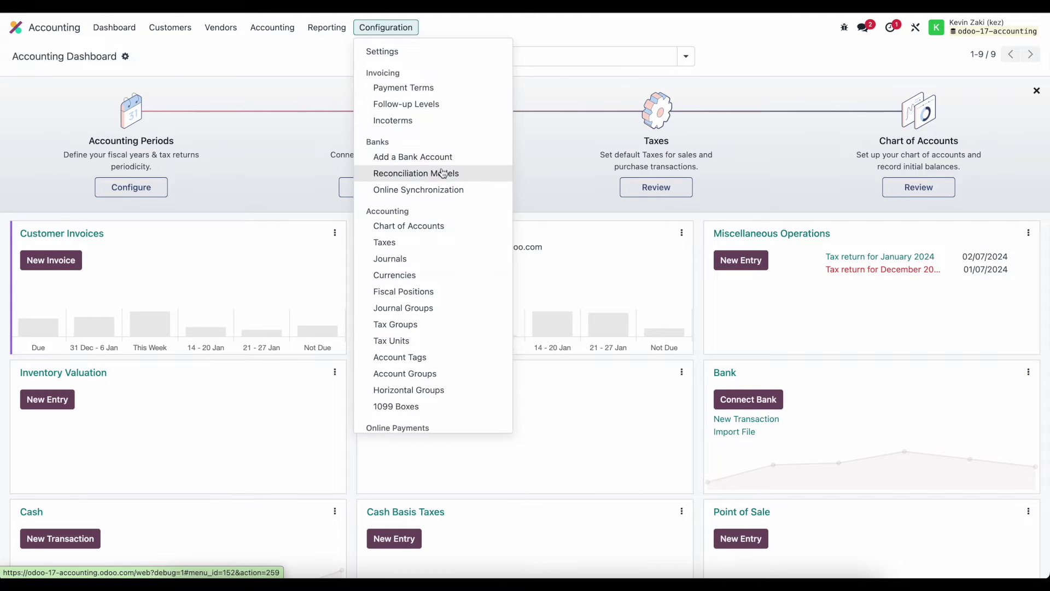
pyautogui.scroll(-2, 442, 199)
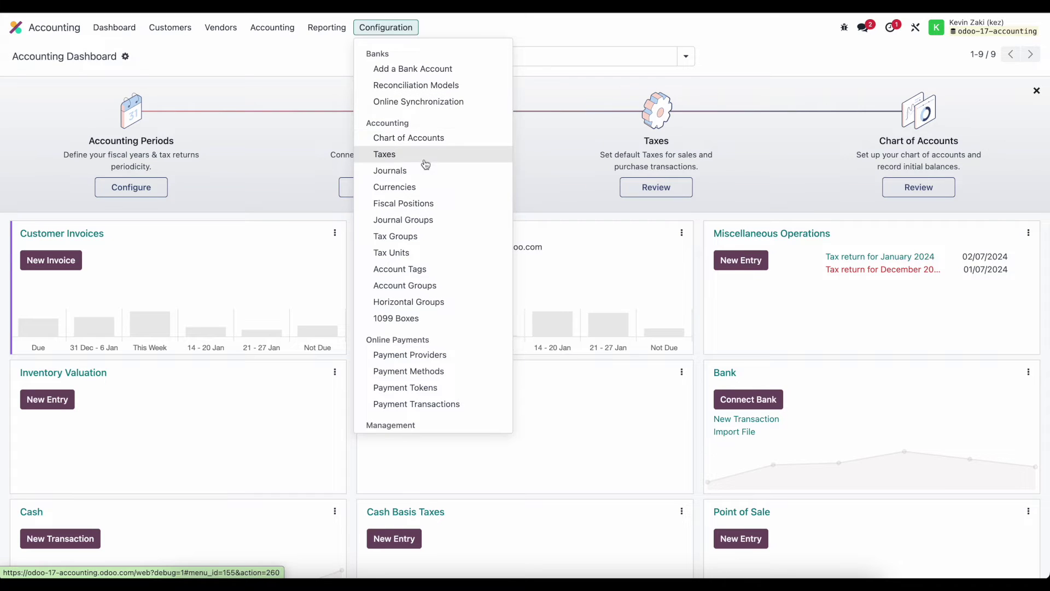
pyautogui.scroll(-1, 427, 165)
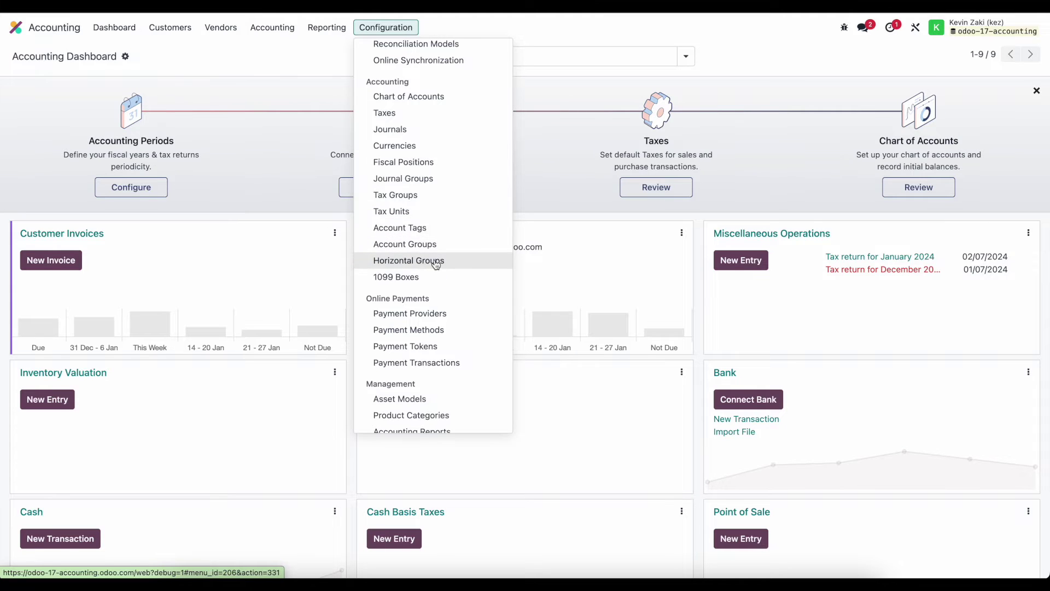
pyautogui.scroll(-1, 438, 290)
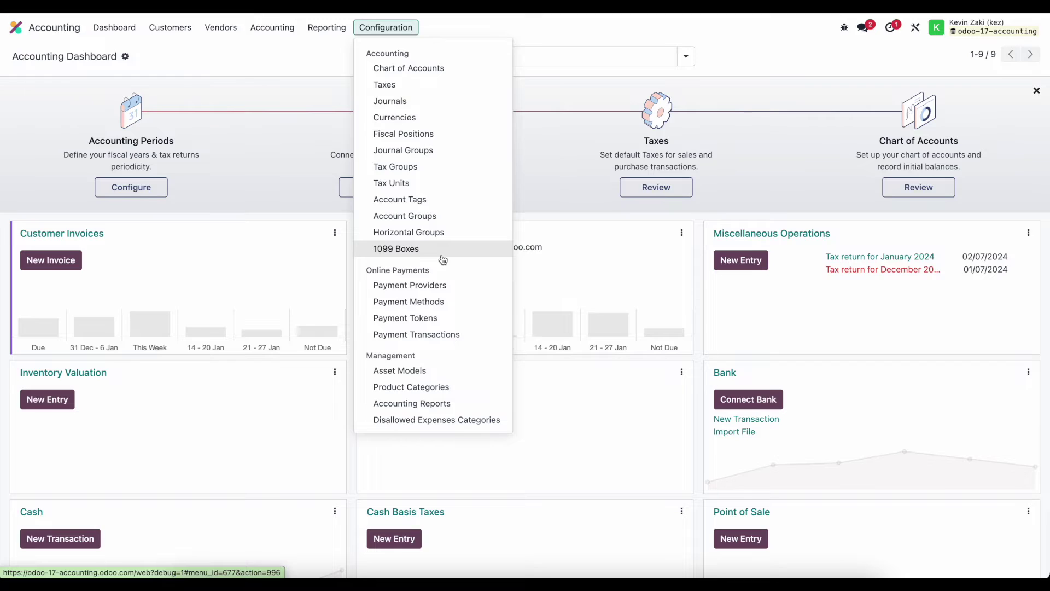
pyautogui.scroll(3, 442, 259)
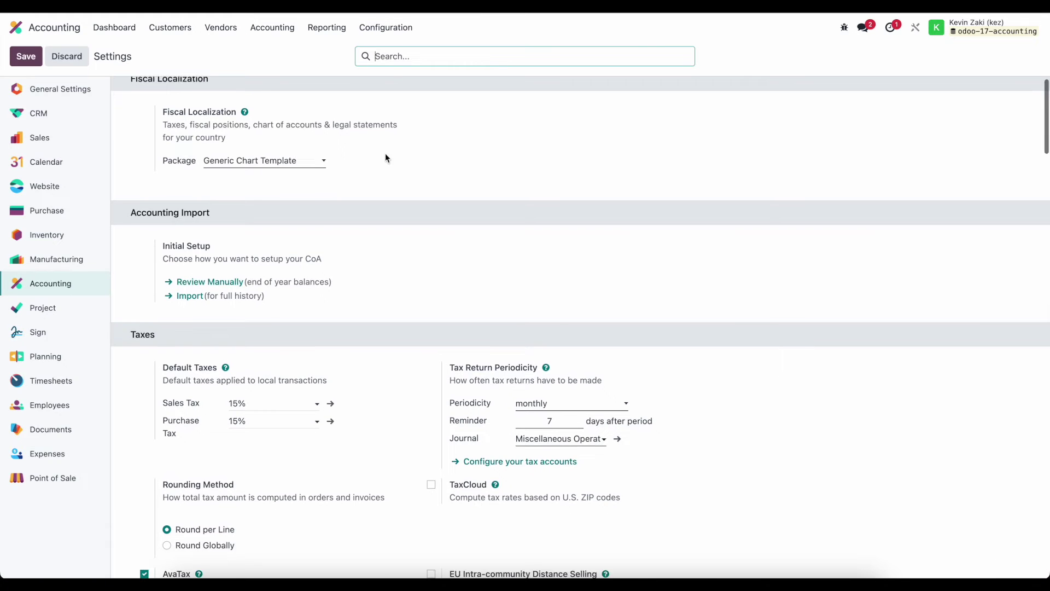
pyautogui.scroll(1, 237, 148)
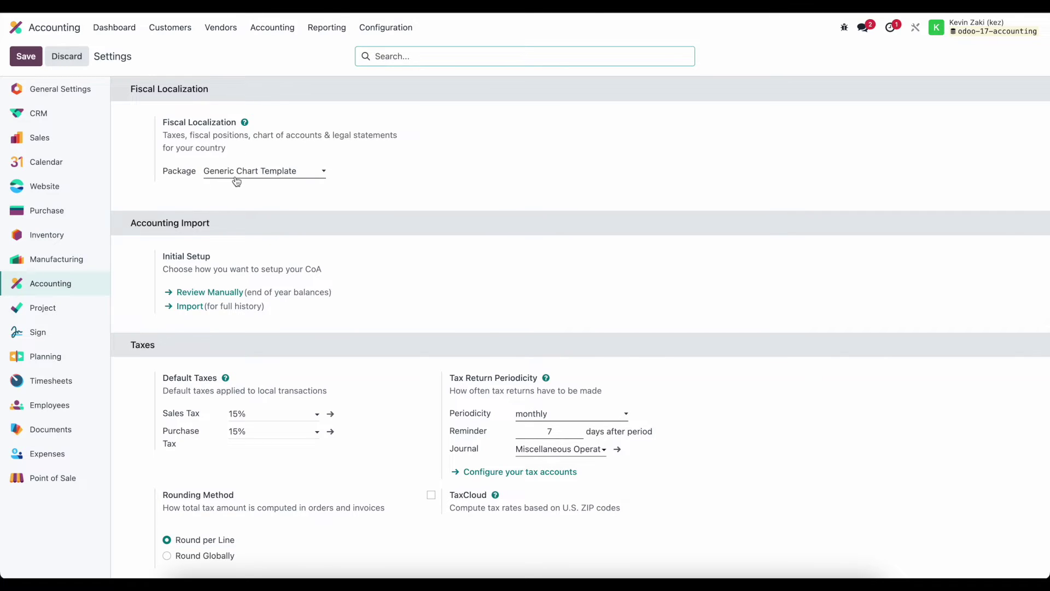
# Browse the Fiscal Localization Package list and dismiss it, keeping Generic Chart Template.
pyautogui.click(255, 174)
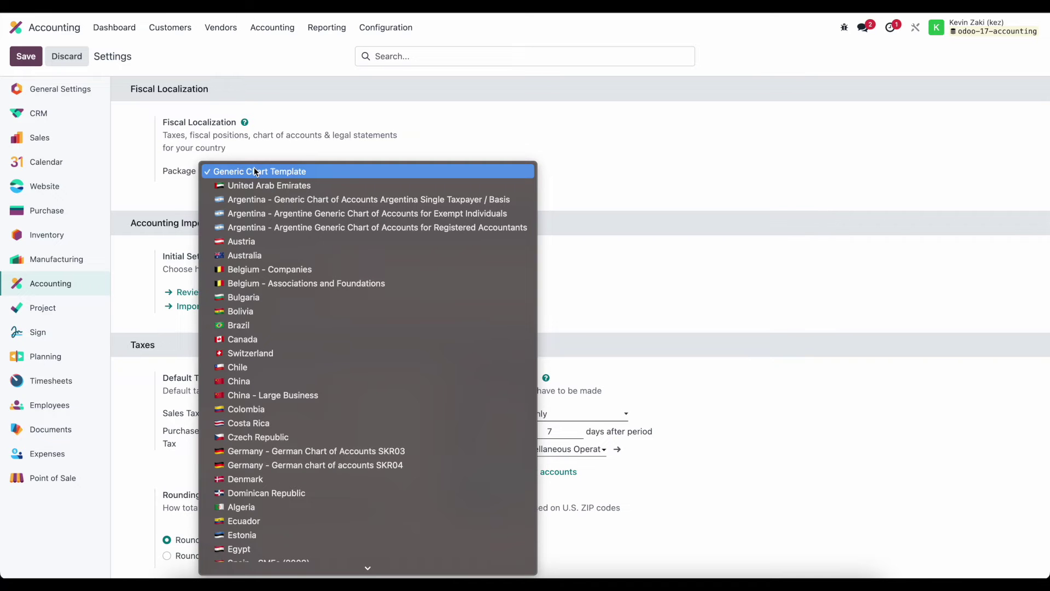
pyautogui.scroll(-2, 256, 333)
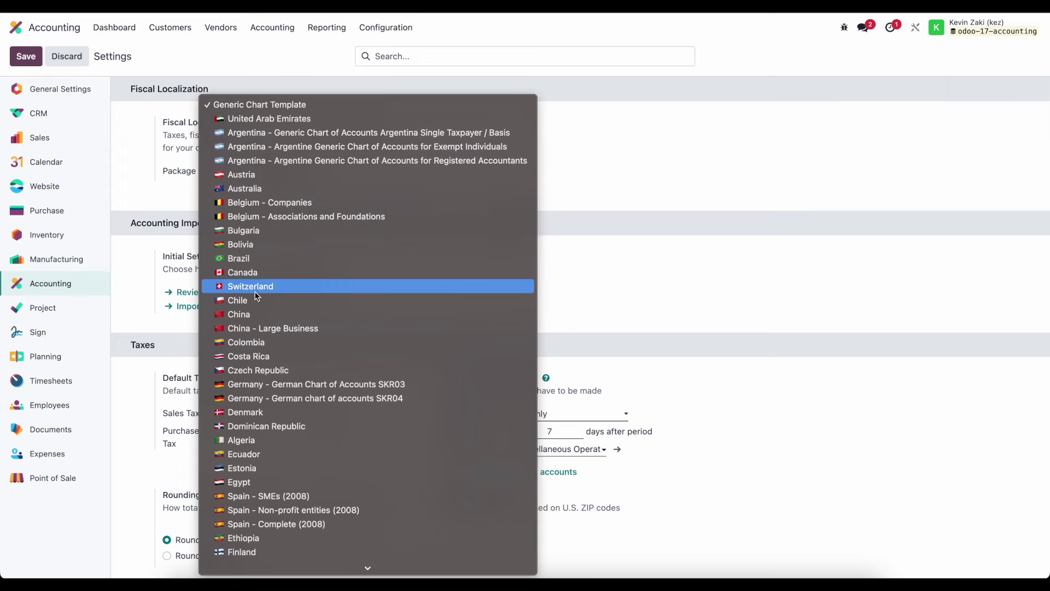
pyautogui.scroll(-2, 258, 287)
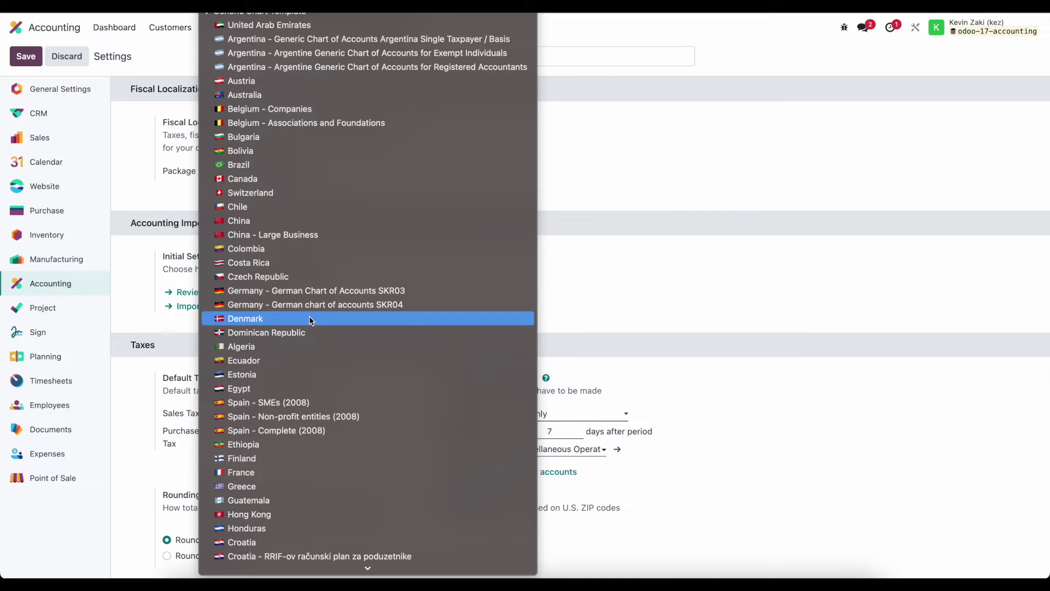
pyautogui.scroll(-5, 310, 319)
pyautogui.scroll(-8, 310, 316)
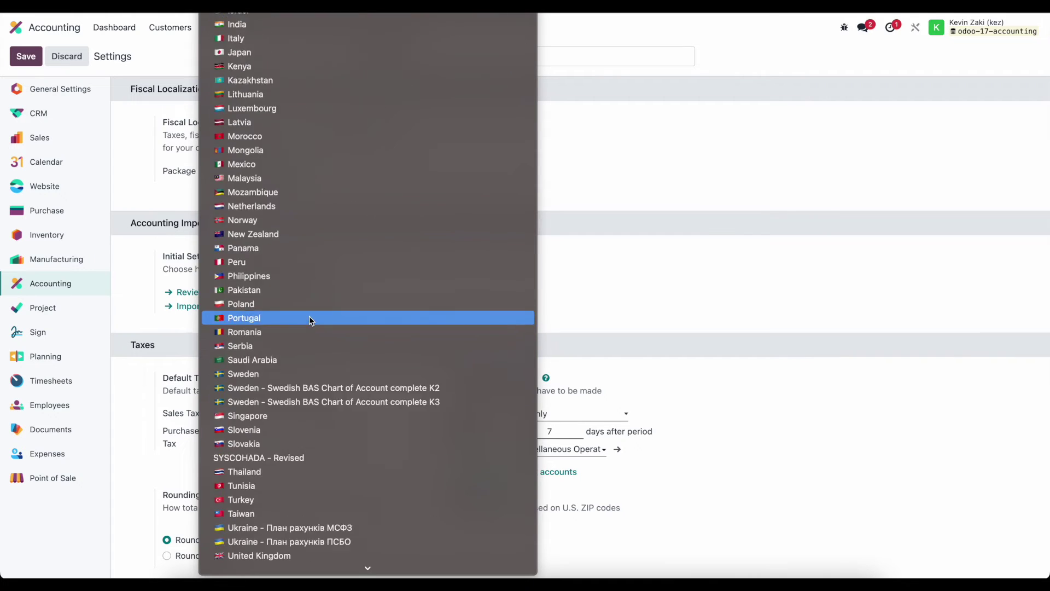
pyautogui.scroll(-1, 310, 316)
pyautogui.scroll(1, 316, 157)
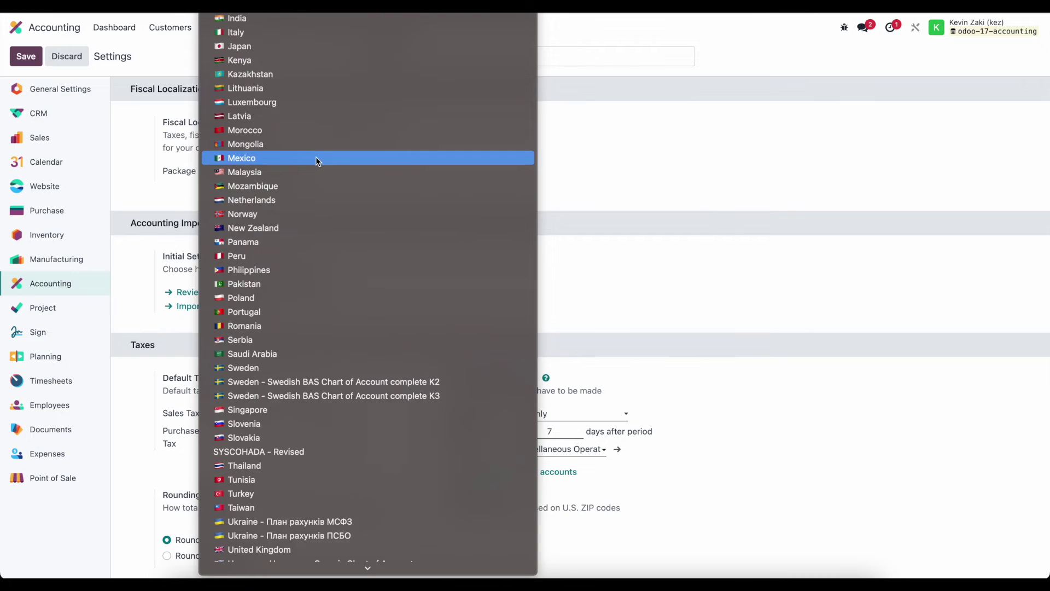
pyautogui.scroll(4, 315, 157)
pyautogui.scroll(10, 316, 156)
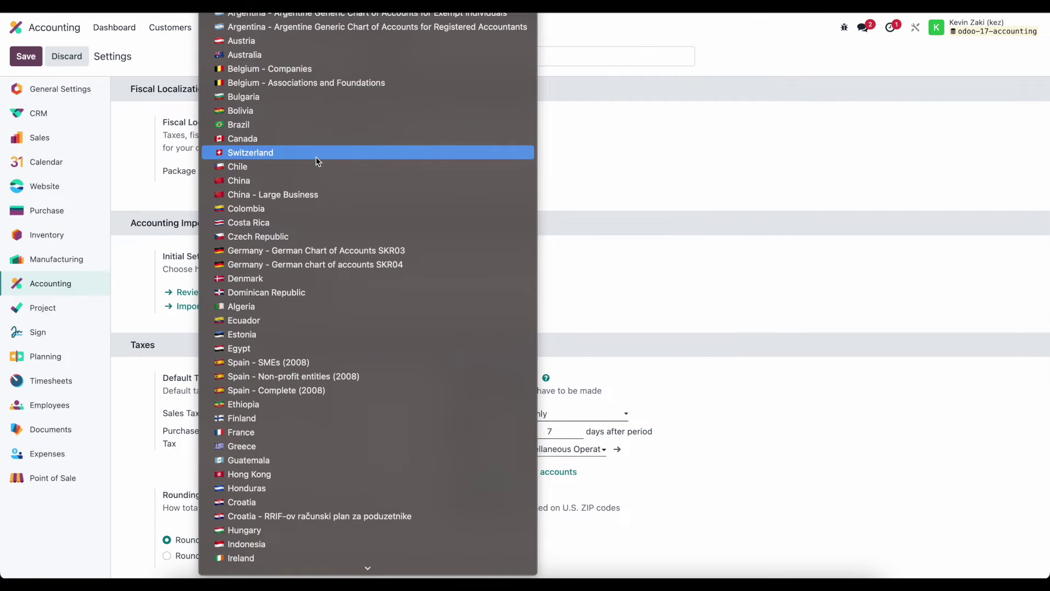
pyautogui.click(574, 159)
pyautogui.scroll(-2, 446, 201)
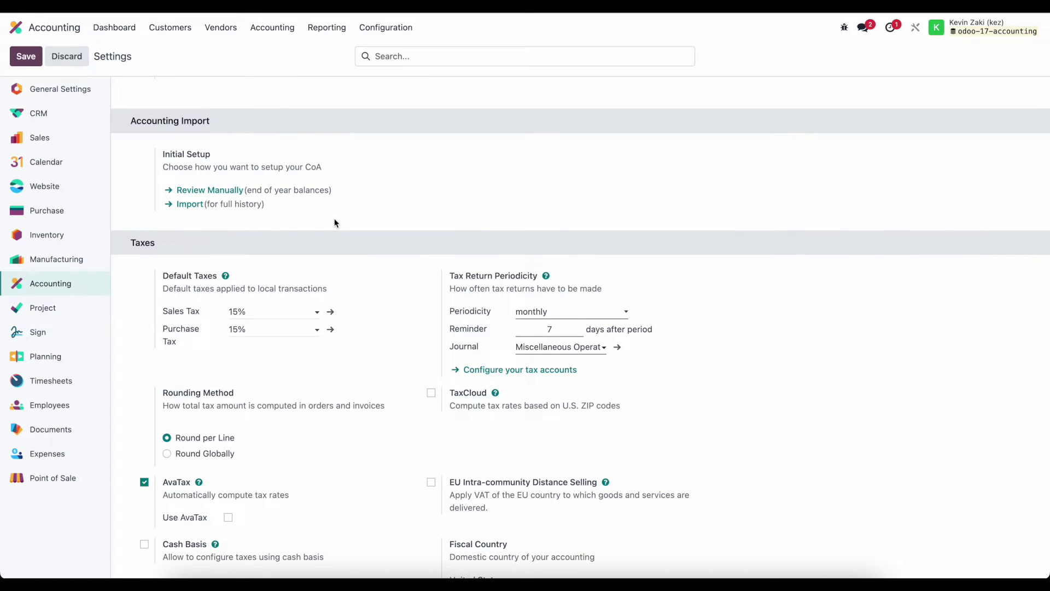
pyautogui.scroll(-2, 390, 234)
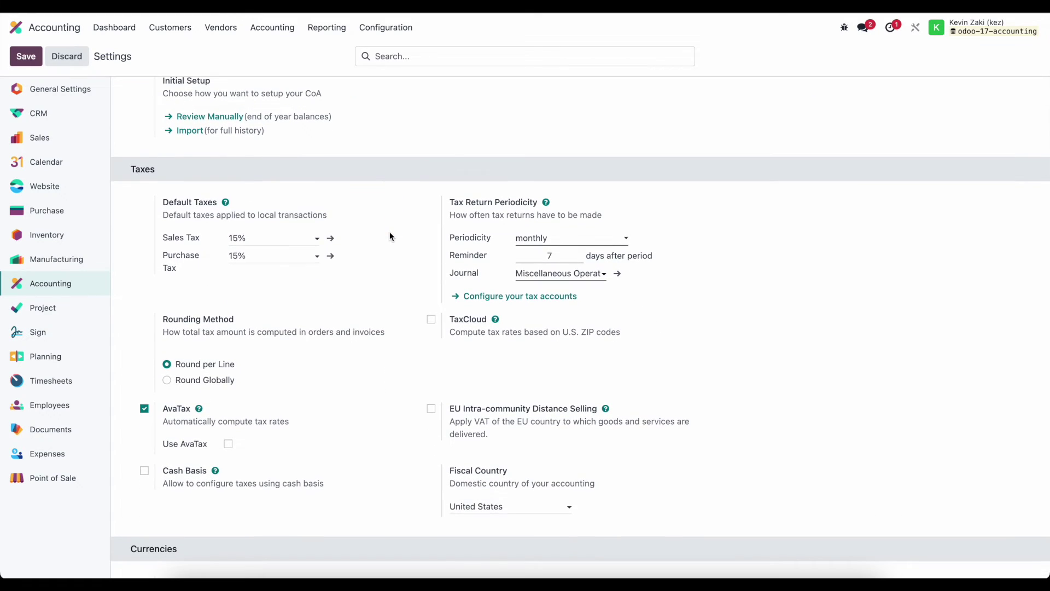
pyautogui.scroll(-1, 389, 232)
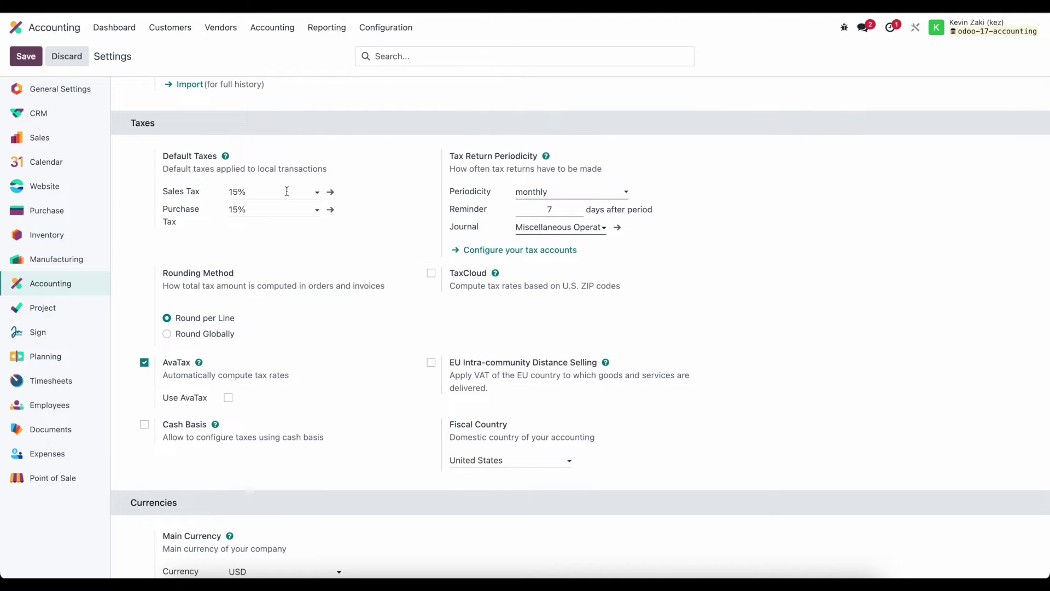
pyautogui.moveTo(248, 209)
pyautogui.moveTo(247, 256)
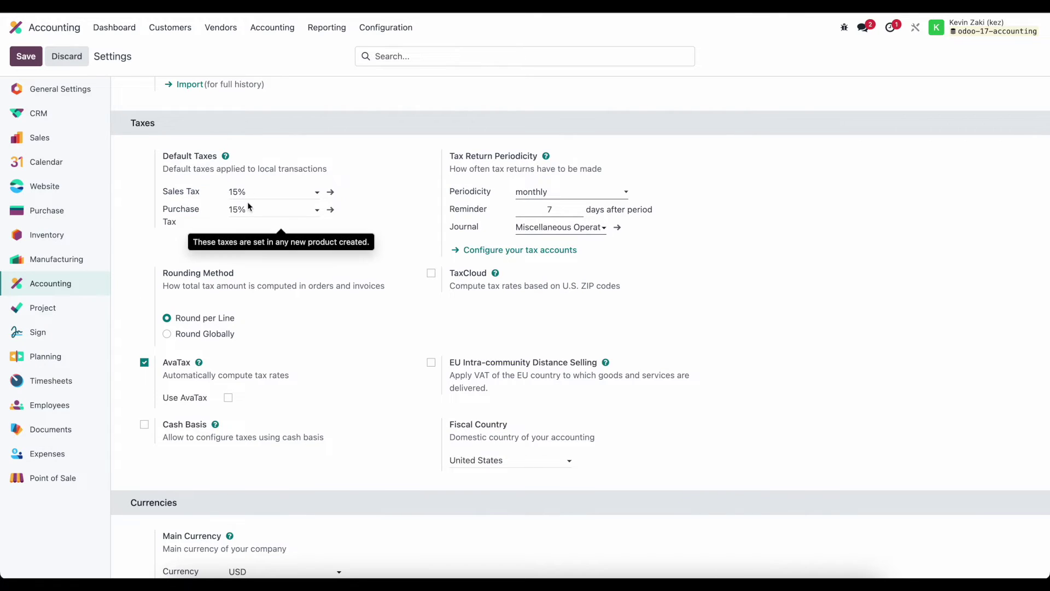
pyautogui.click(266, 191)
pyautogui.press('BackSpace')
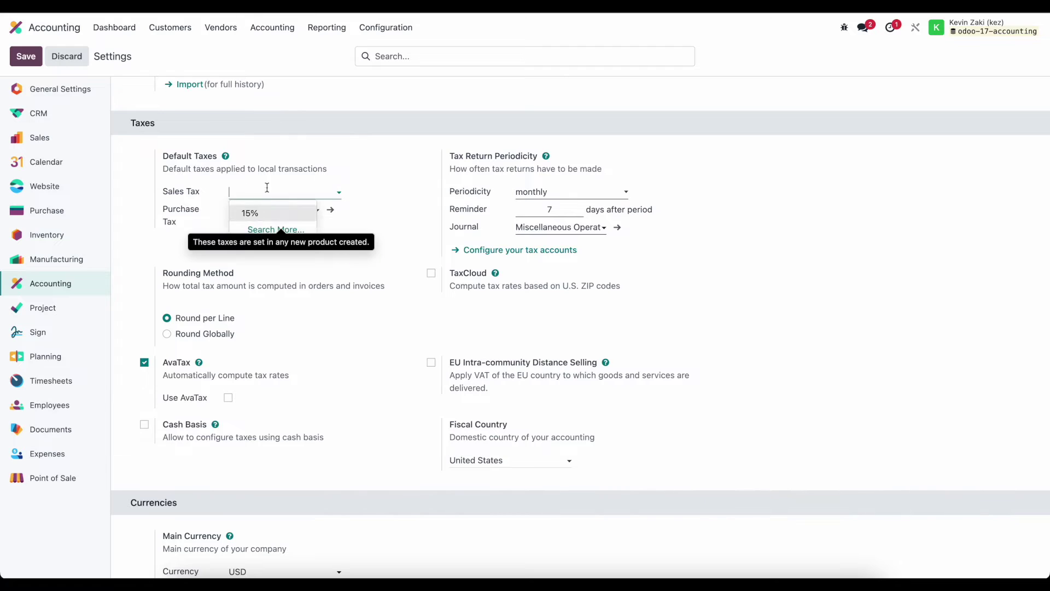
pyautogui.click(279, 210)
pyautogui.press('BackSpace')
pyautogui.click(372, 218)
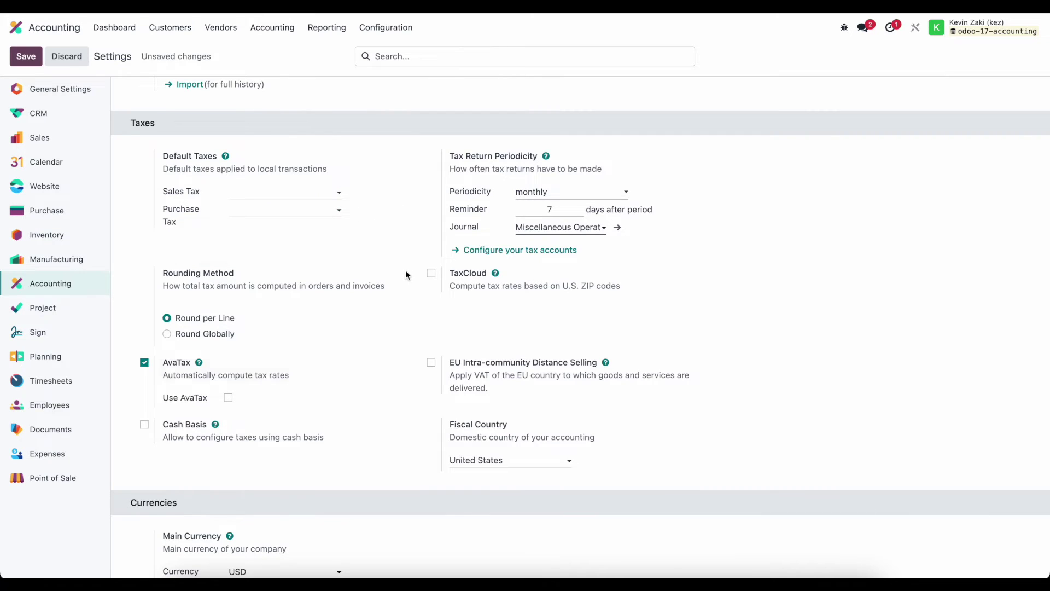
pyautogui.scroll(-1, 405, 275)
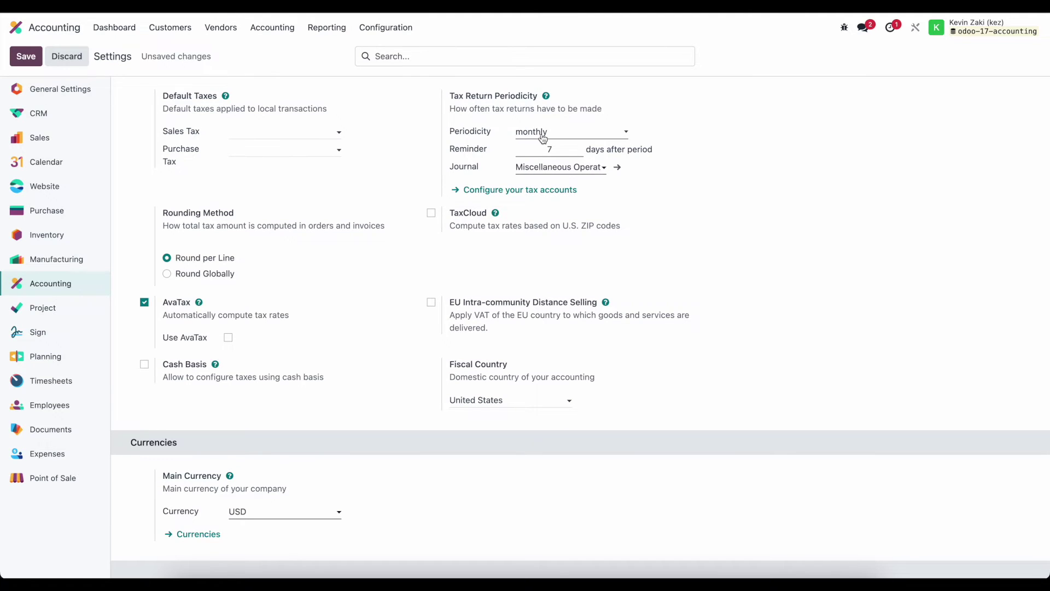
pyautogui.scroll(-1, 406, 225)
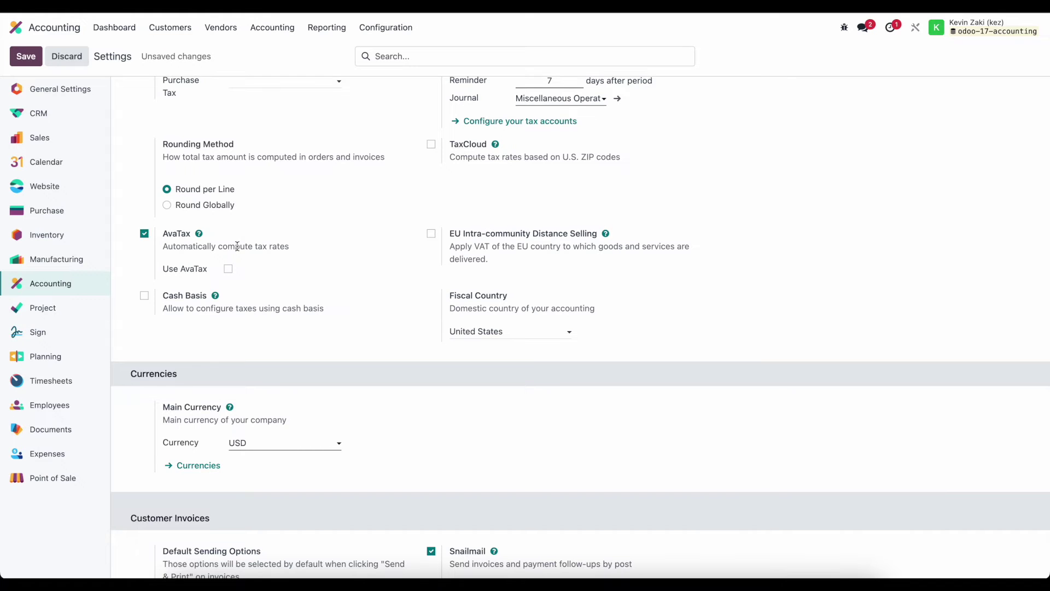
pyautogui.scroll(-1, 322, 263)
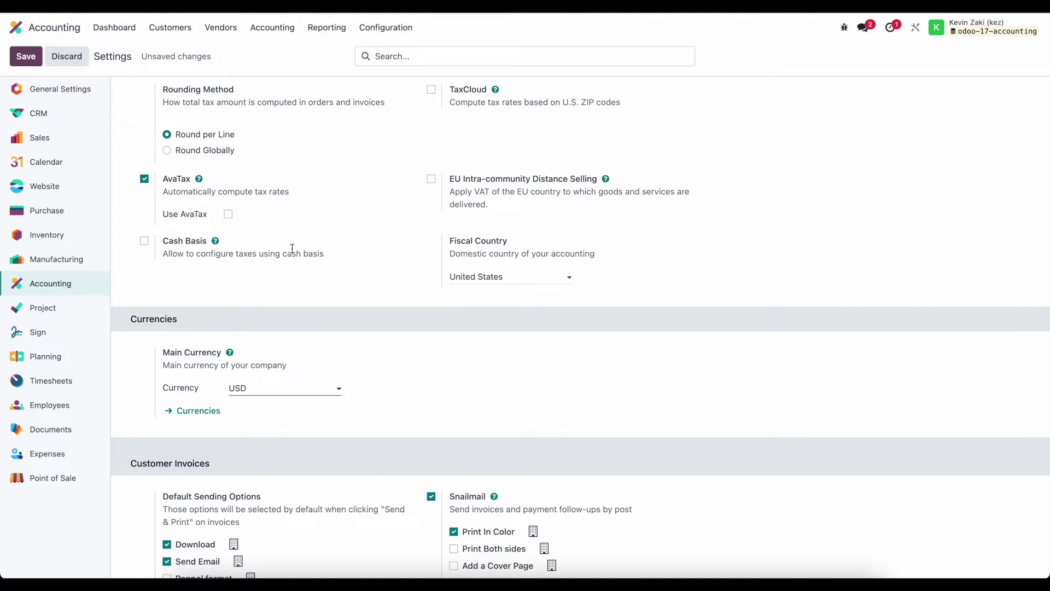
pyautogui.scroll(-1, 352, 262)
pyautogui.scroll(-1, 353, 266)
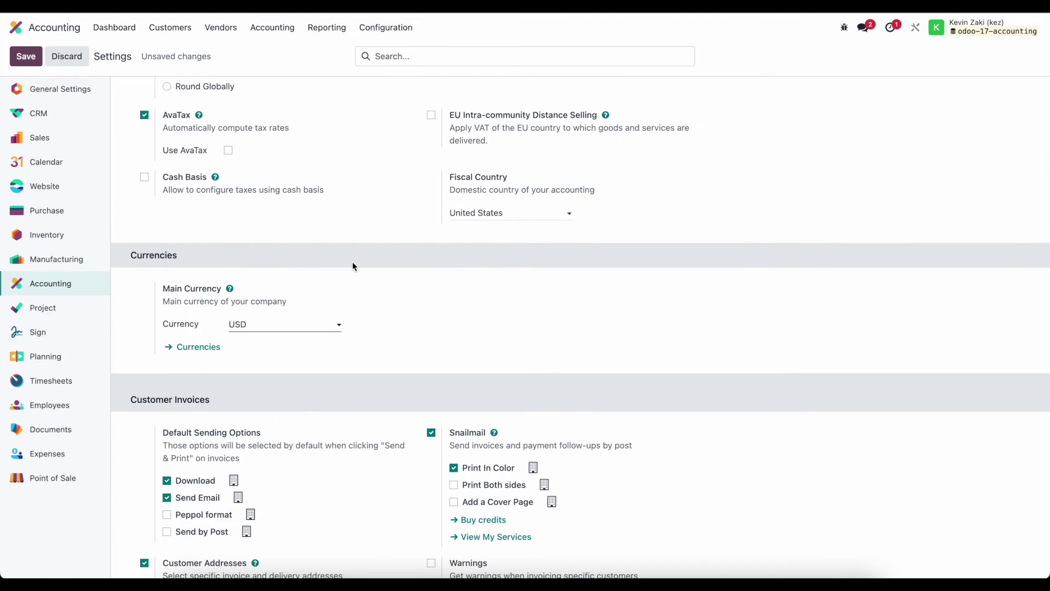
pyautogui.scroll(-1, 353, 266)
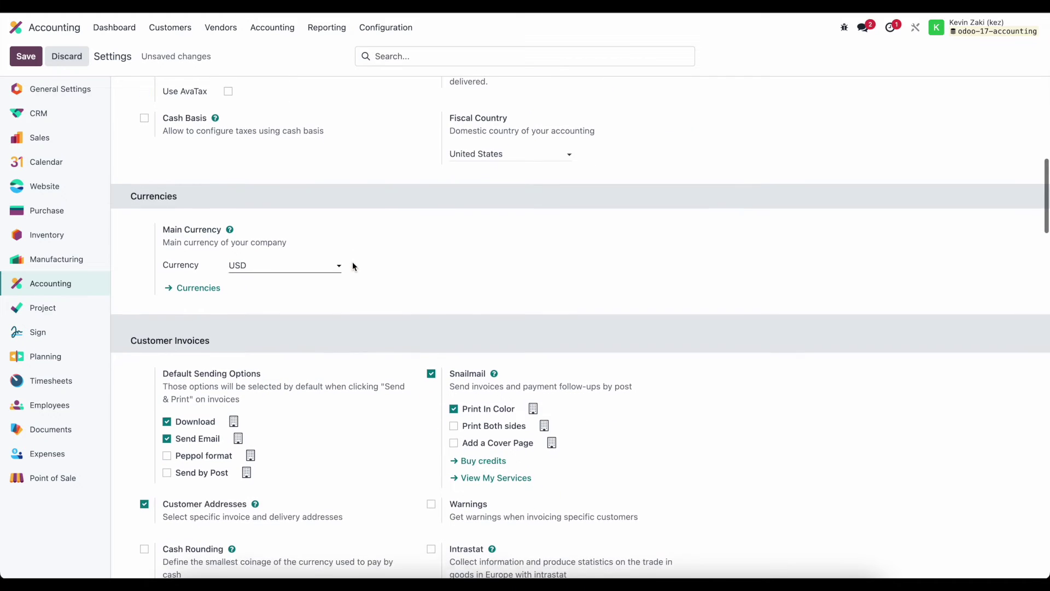
pyautogui.scroll(-1, 353, 267)
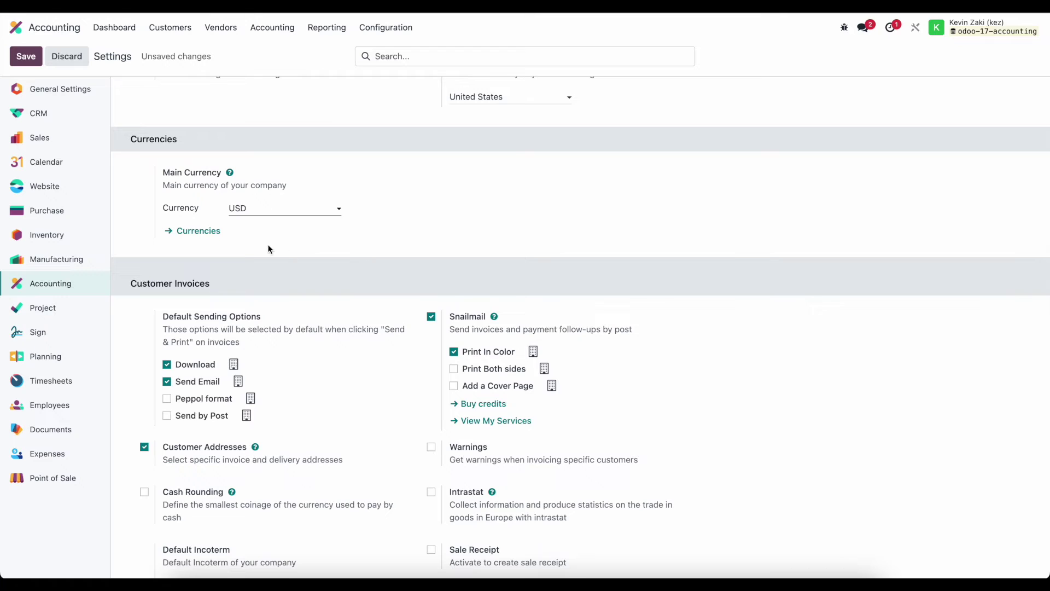
pyautogui.click(281, 207)
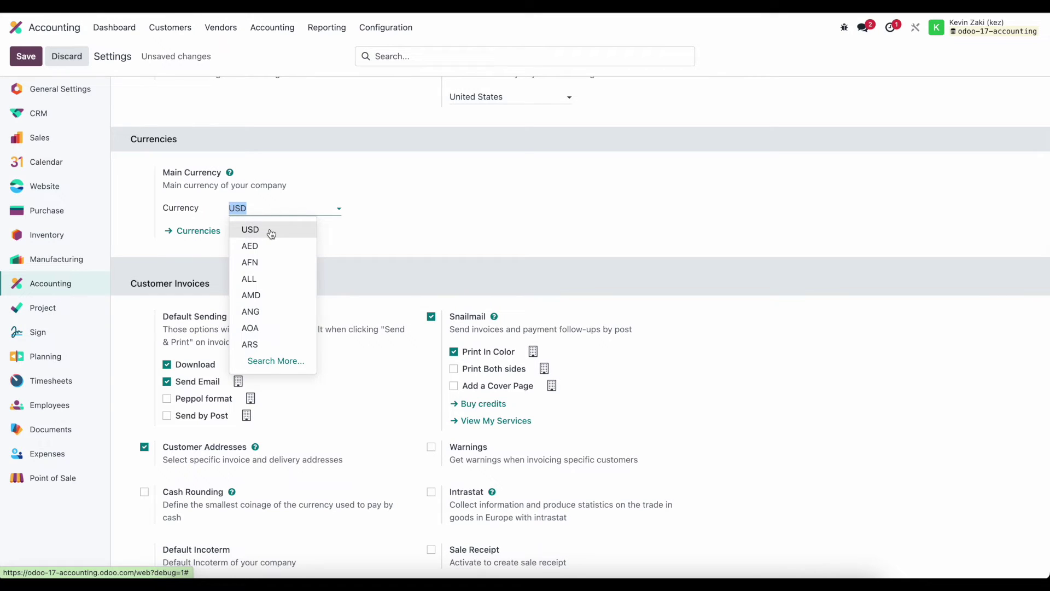
pyautogui.click(340, 230)
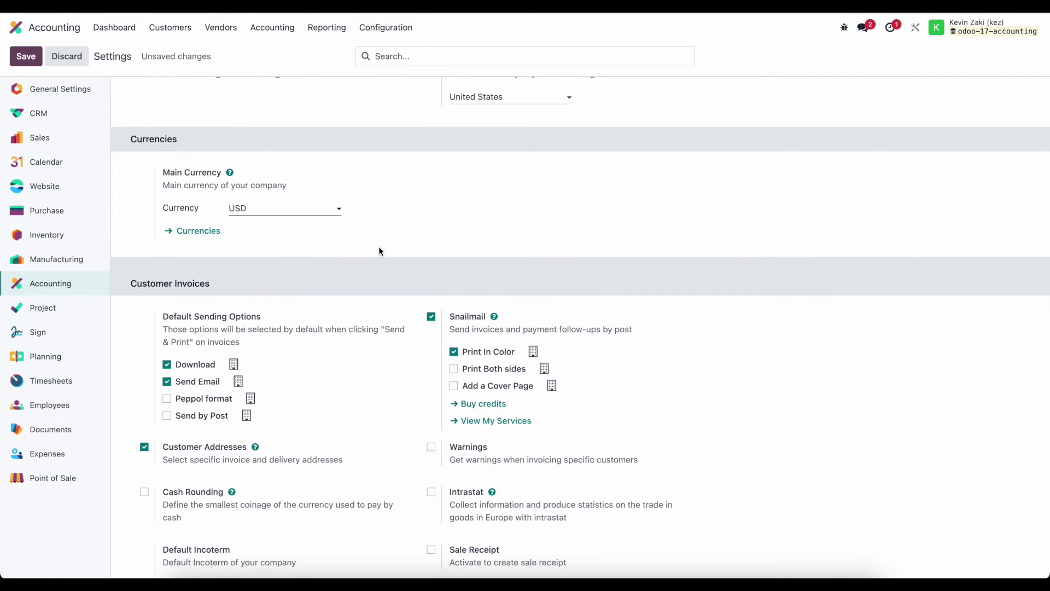
pyautogui.scroll(-3, 379, 250)
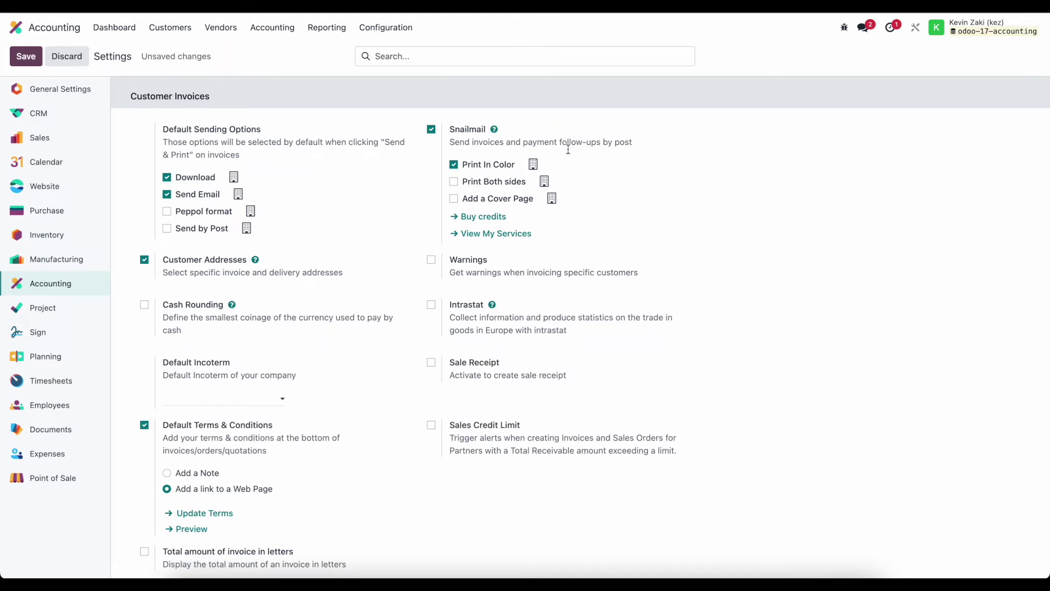
# Disable Snailmail under Customer Invoices and acknowledge the module-uninstall warning.
pyautogui.click(431, 131)
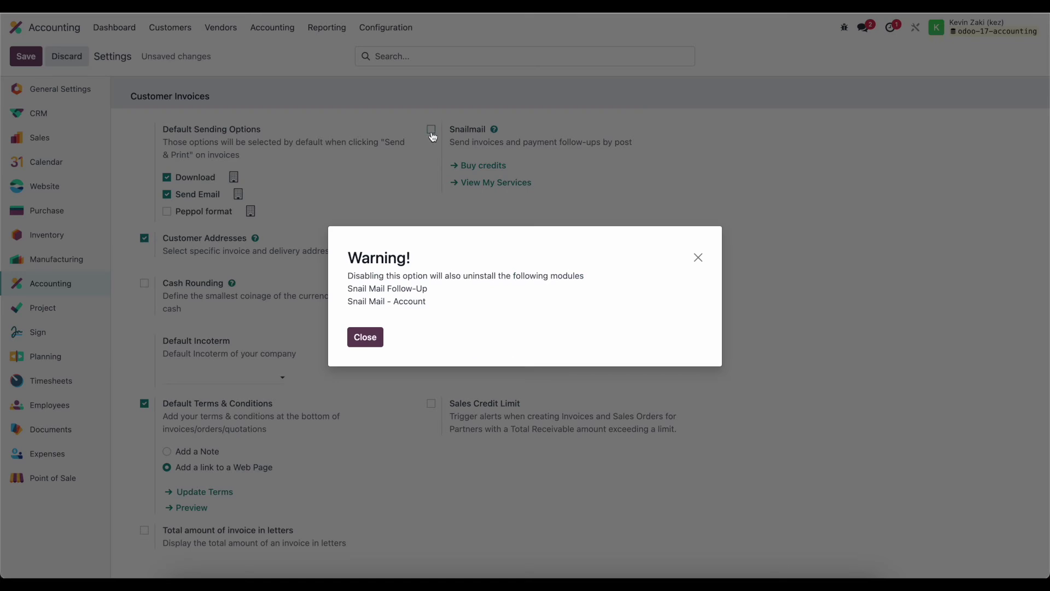
pyautogui.click(365, 336)
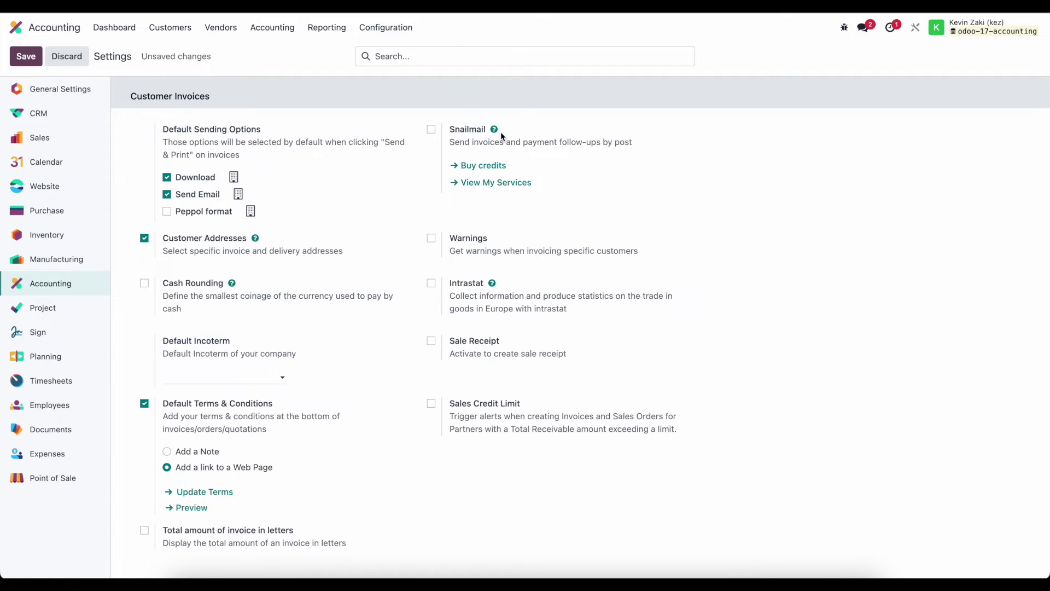
pyautogui.scroll(-1, 400, 164)
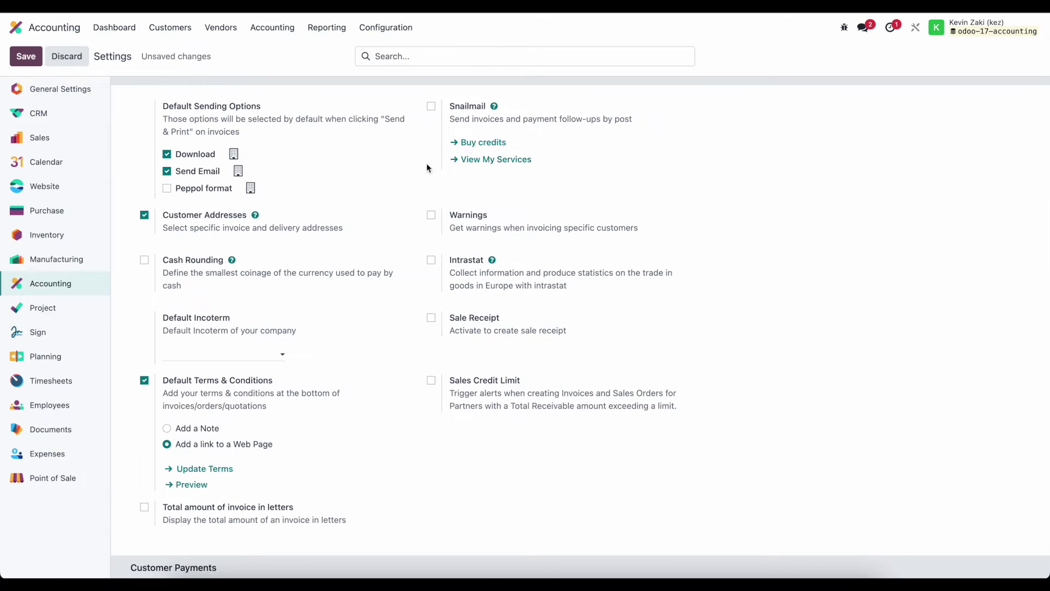
pyautogui.scroll(-1, 415, 175)
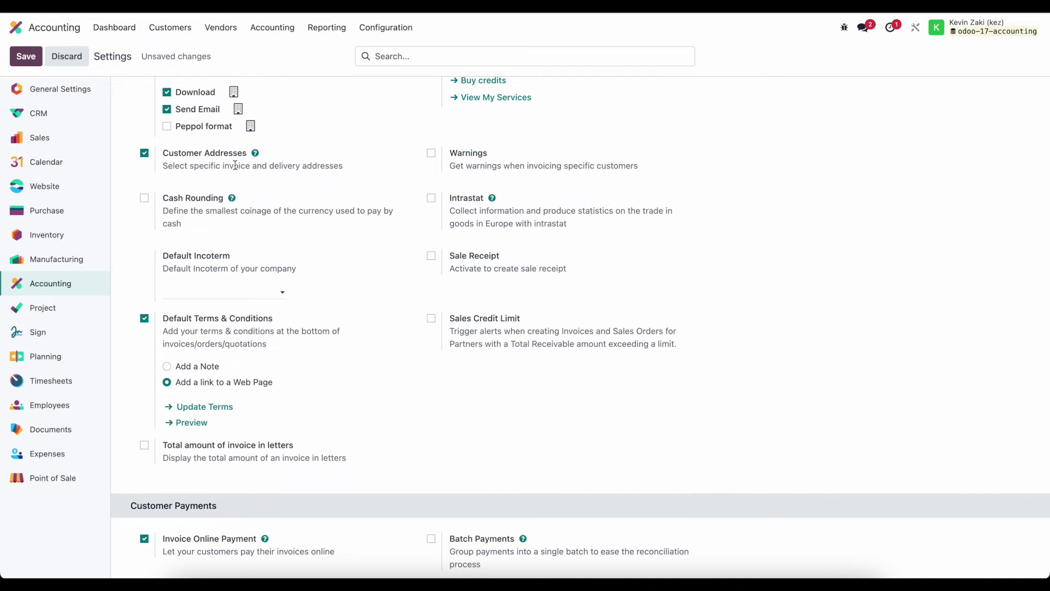
pyautogui.scroll(-1, 337, 190)
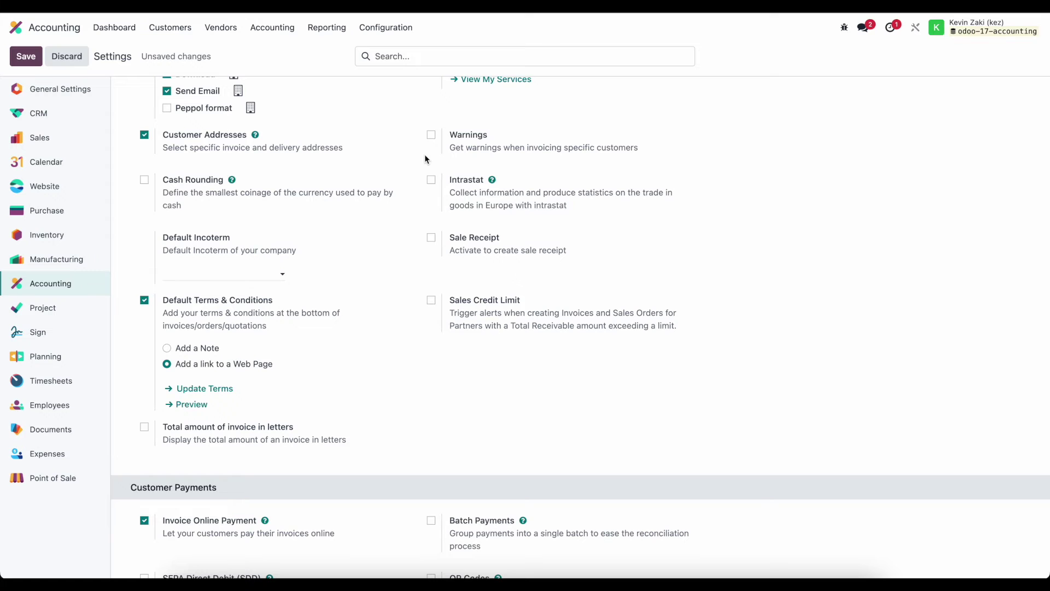
pyautogui.scroll(-1, 424, 155)
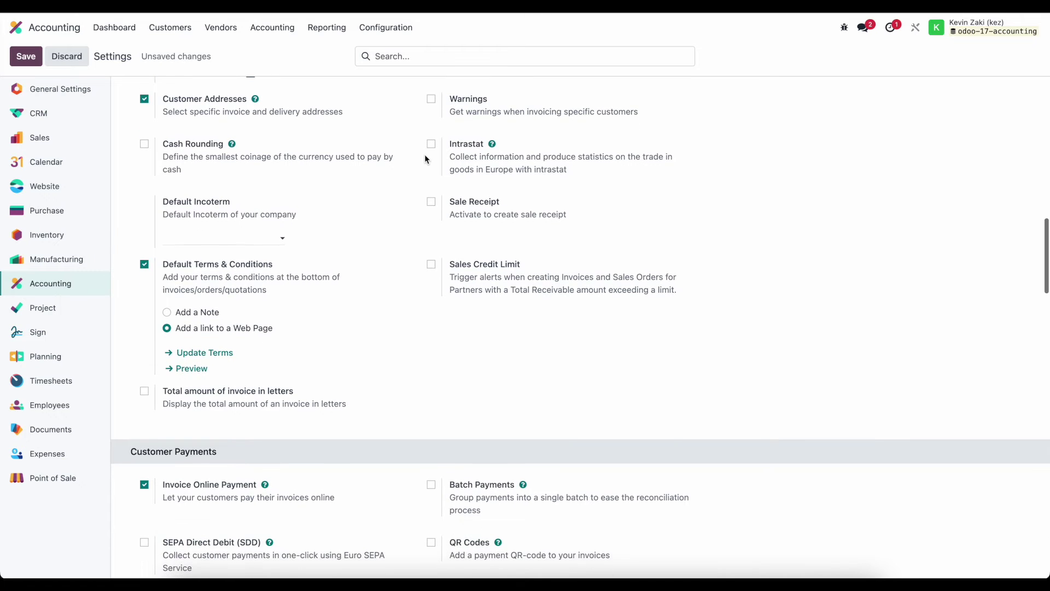
pyautogui.scroll(-1, 370, 203)
pyautogui.scroll(-1, 277, 148)
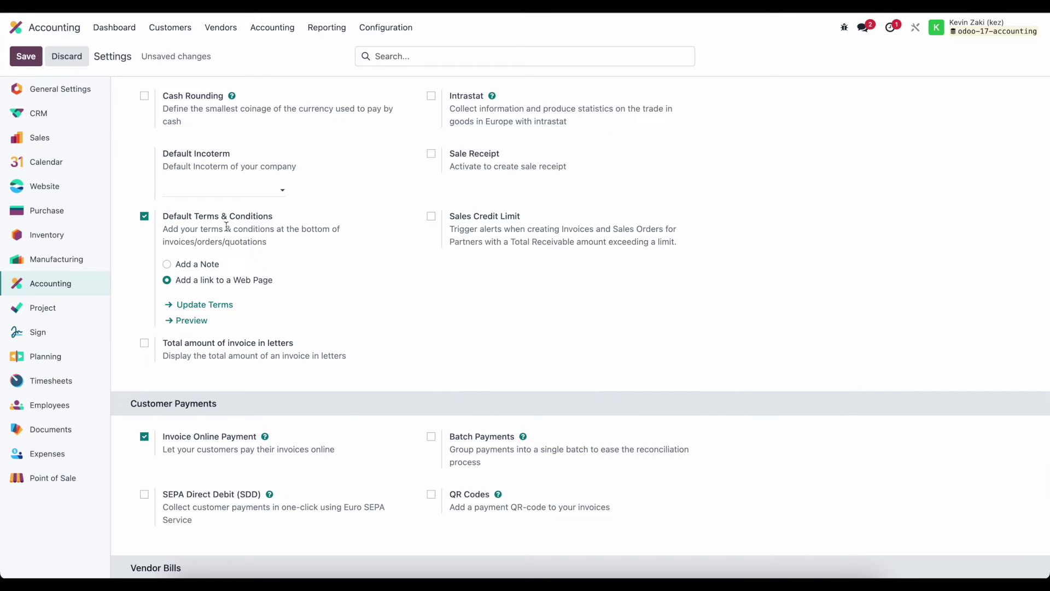
pyautogui.scroll(-1, 400, 264)
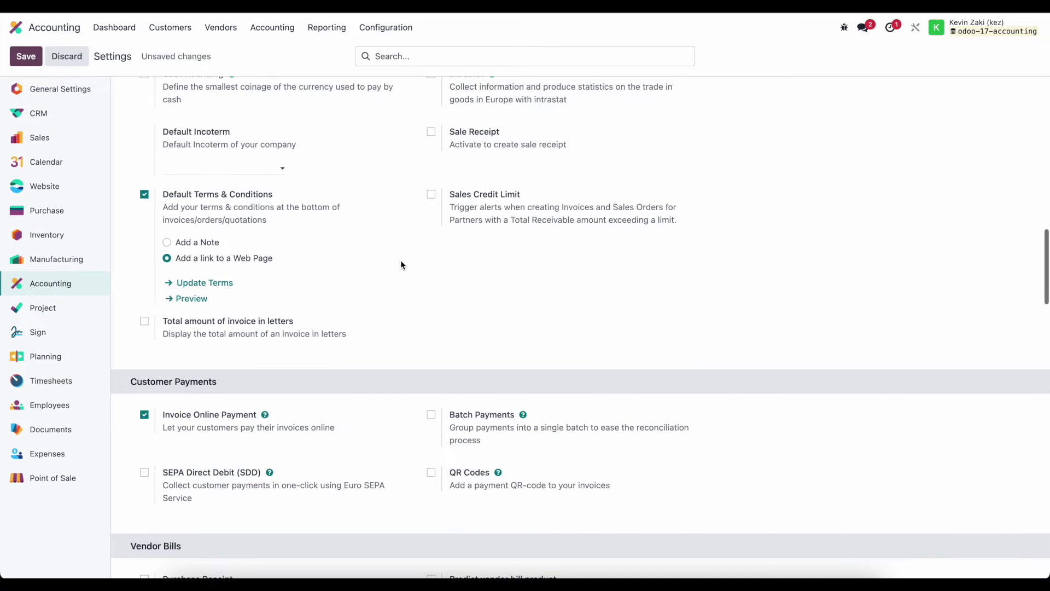
# Turn on Sales Credit Limit under Customer Invoices, with a $0.00 default limit.
pyautogui.click(431, 196)
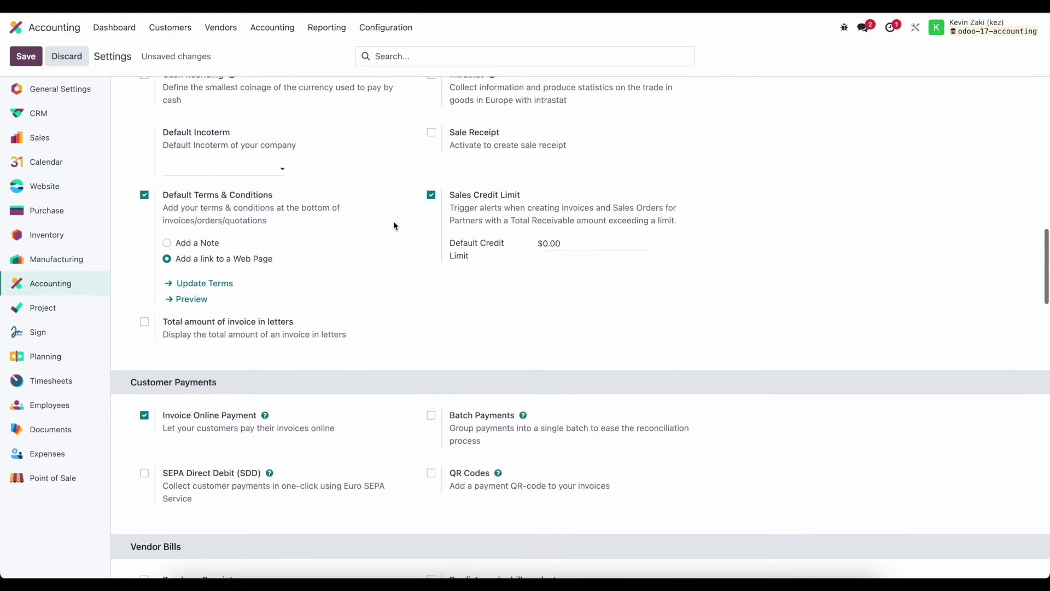
pyautogui.scroll(2, 393, 225)
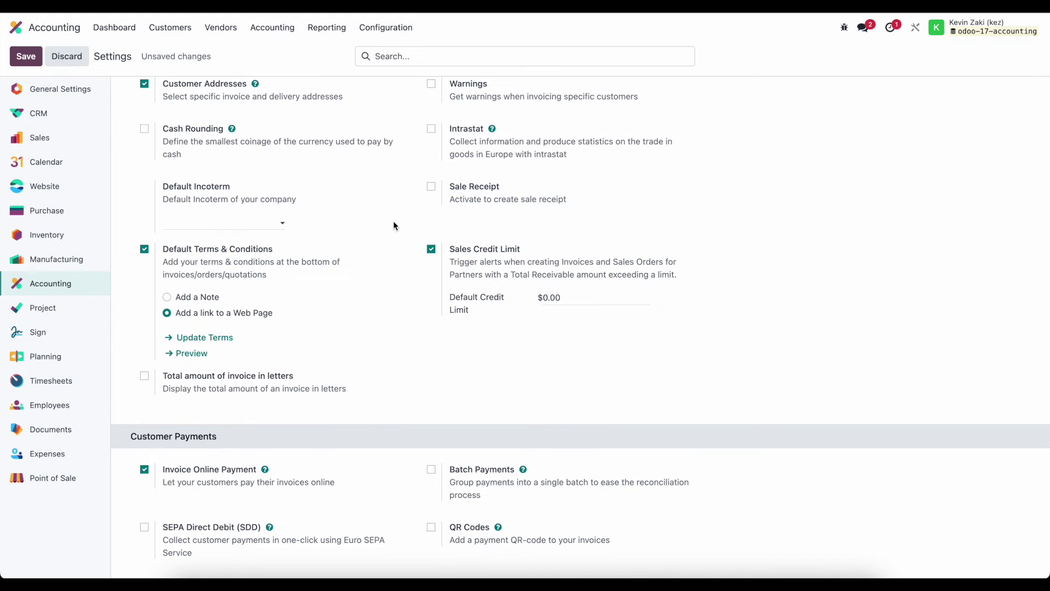
pyautogui.scroll(-1, 393, 225)
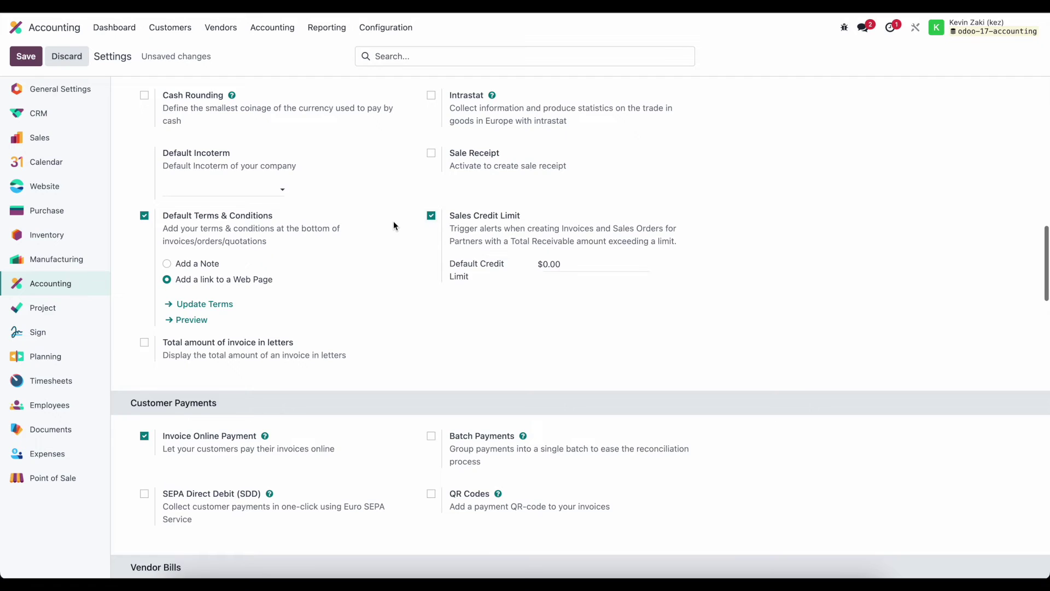
pyautogui.scroll(-3, 393, 225)
pyautogui.scroll(-2, 393, 225)
pyautogui.scroll(-3, 378, 242)
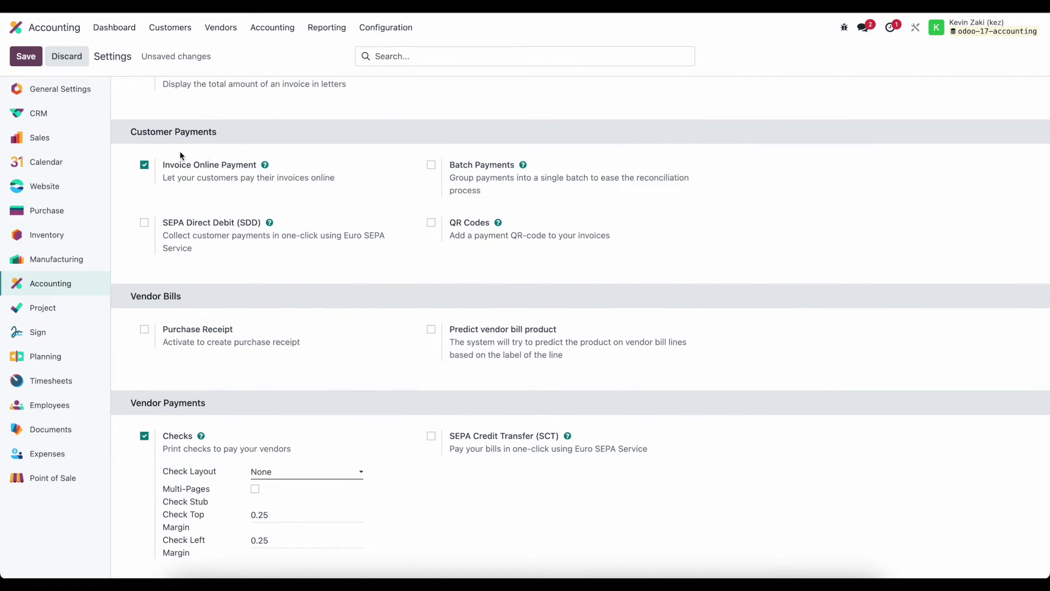
pyautogui.click(430, 165)
pyautogui.scroll(-3, 393, 245)
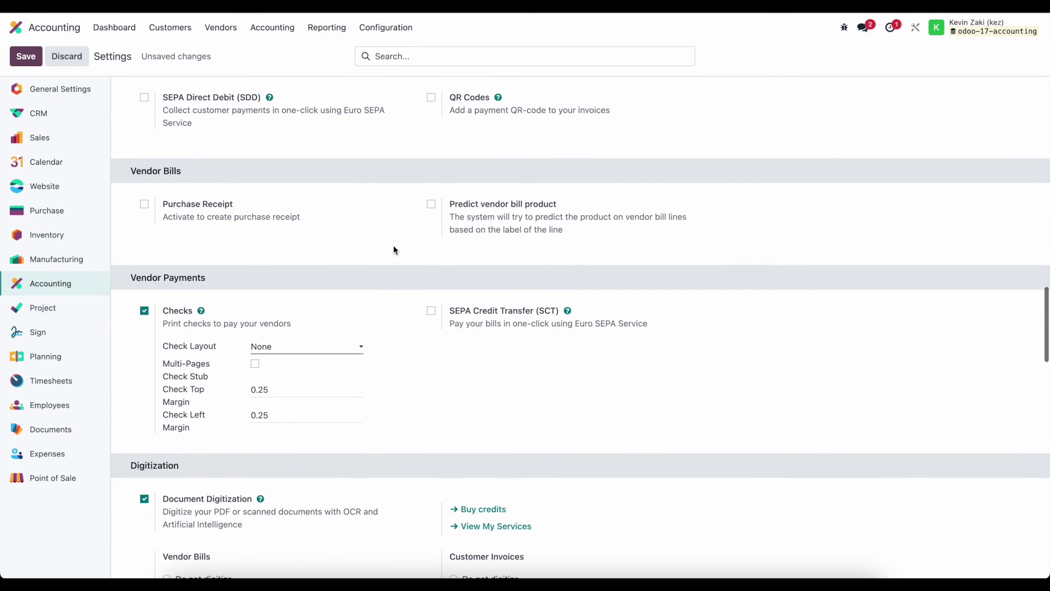
pyautogui.scroll(-3, 393, 249)
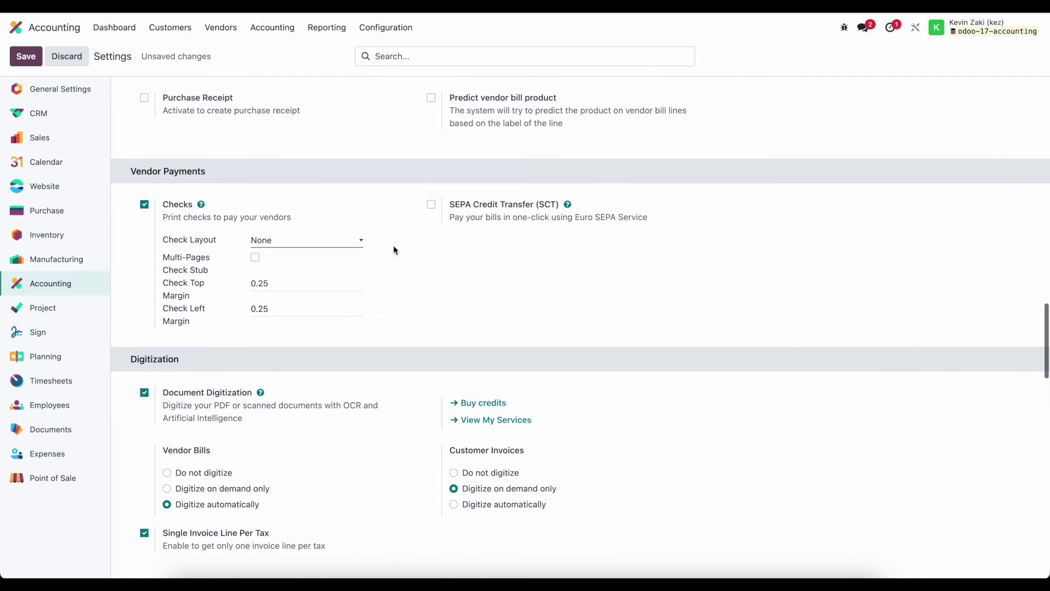
pyautogui.scroll(1, 455, 165)
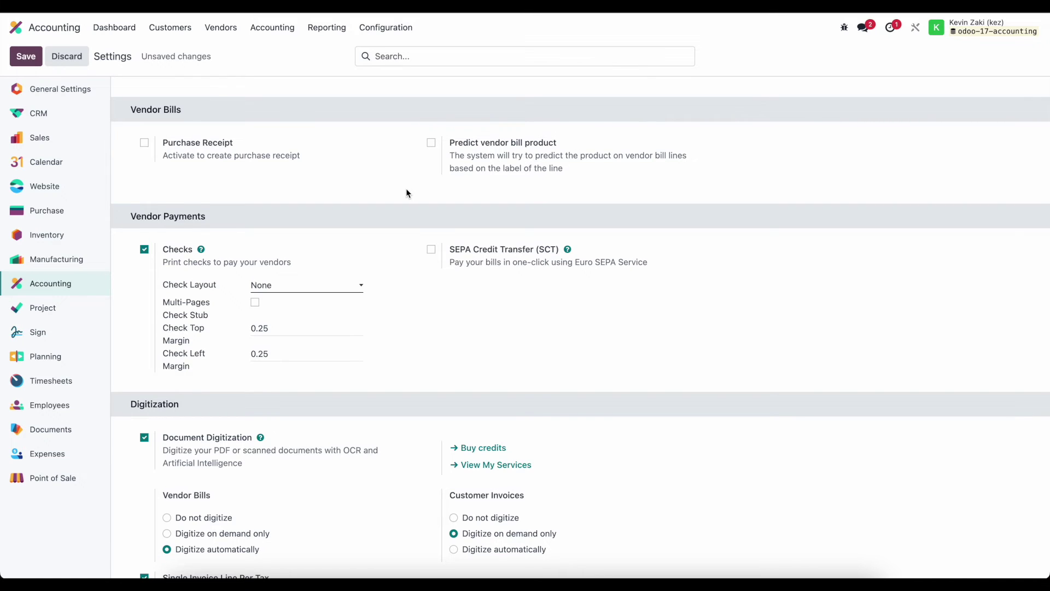
pyautogui.scroll(-2, 406, 190)
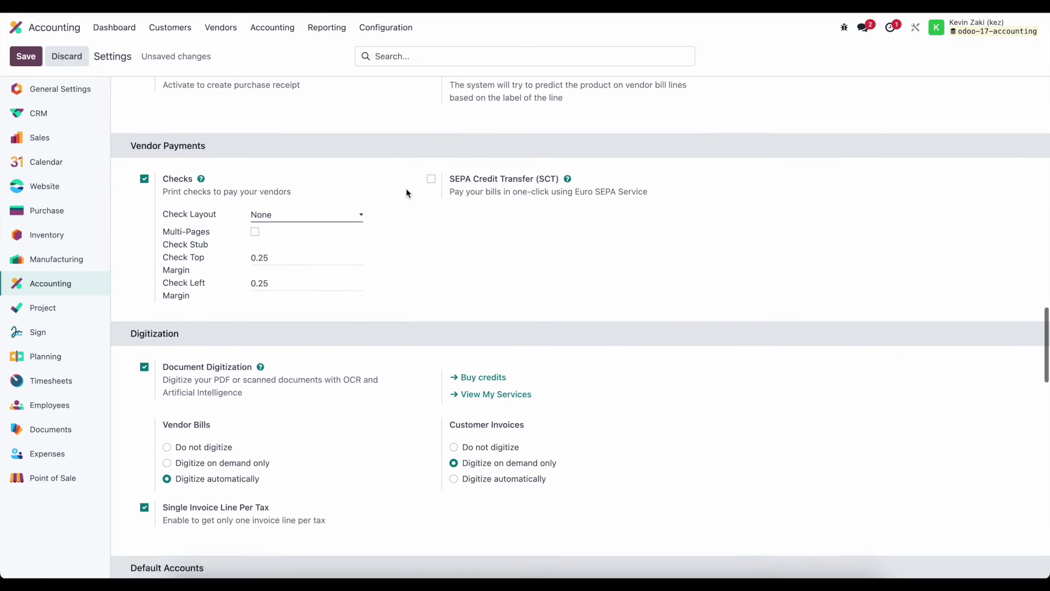
pyautogui.click(336, 194)
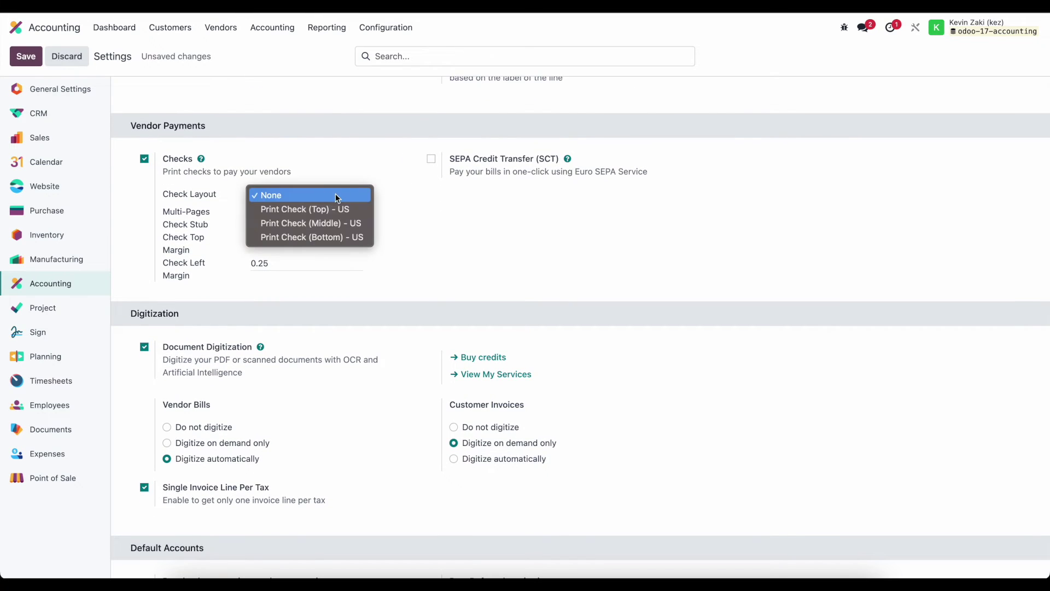
pyautogui.click(289, 210)
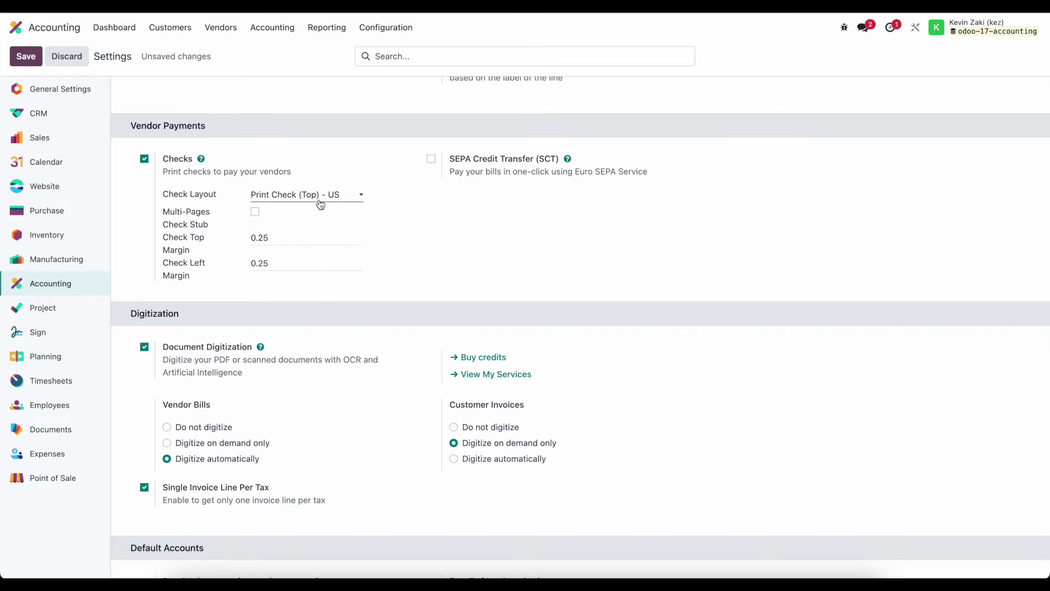
pyautogui.scroll(-1, 408, 221)
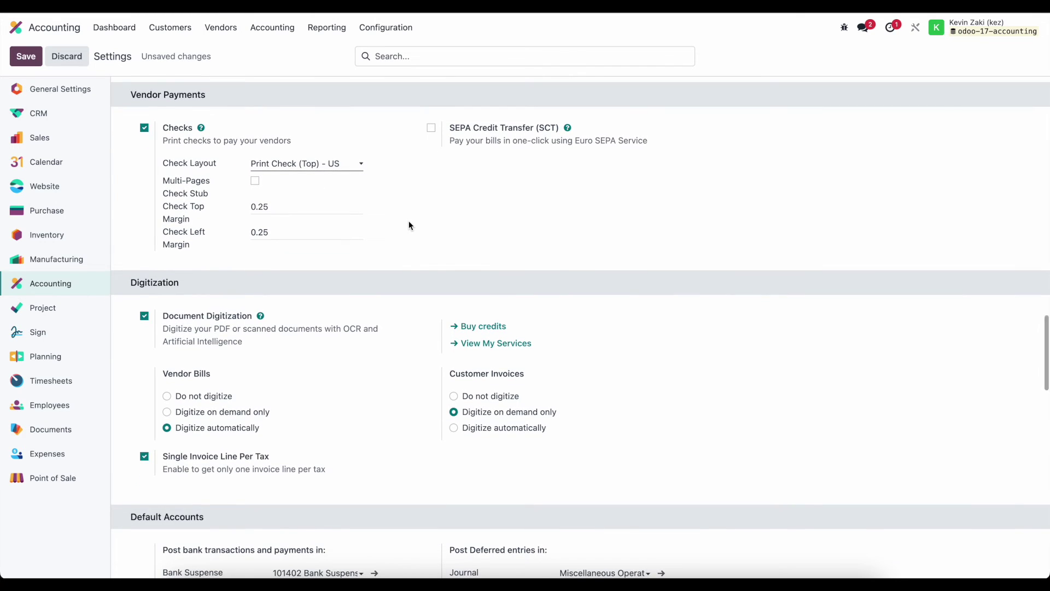
pyautogui.scroll(-1, 408, 221)
pyautogui.scroll(-2, 409, 221)
pyautogui.scroll(-1, 409, 221)
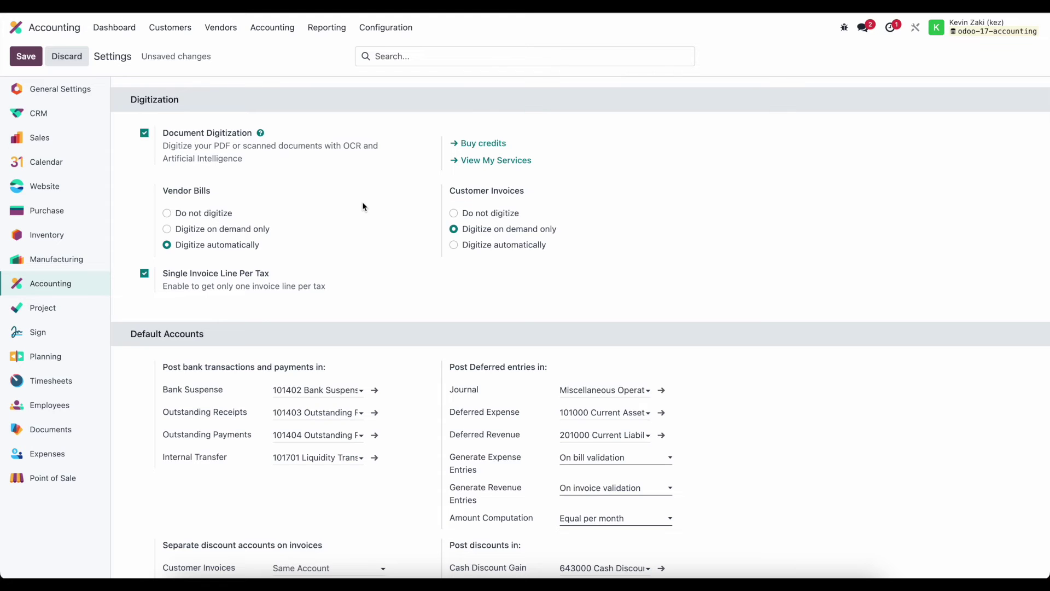
pyautogui.scroll(-1, 362, 202)
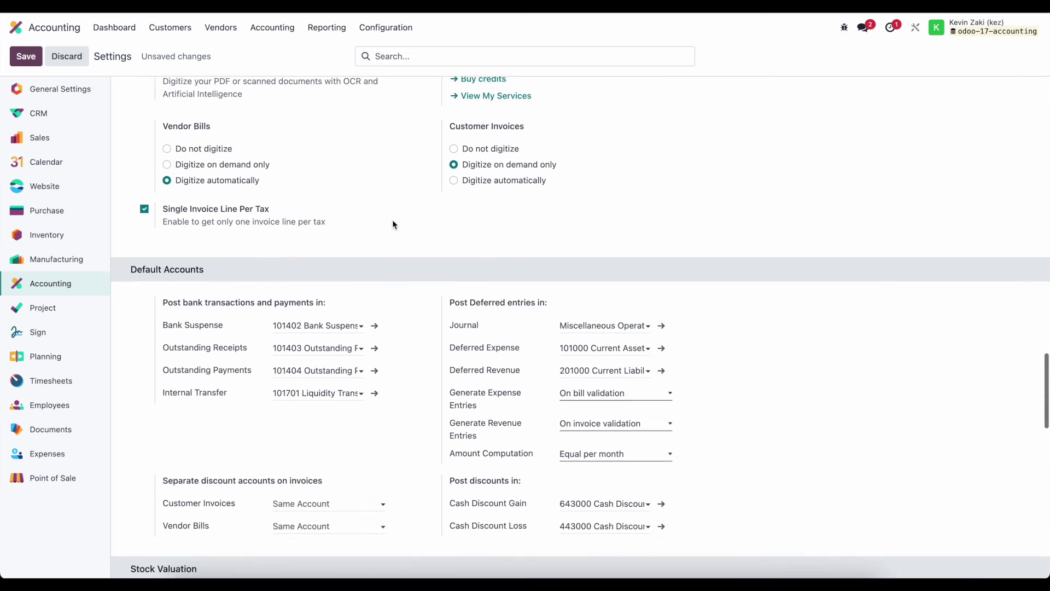
pyautogui.scroll(-3, 392, 222)
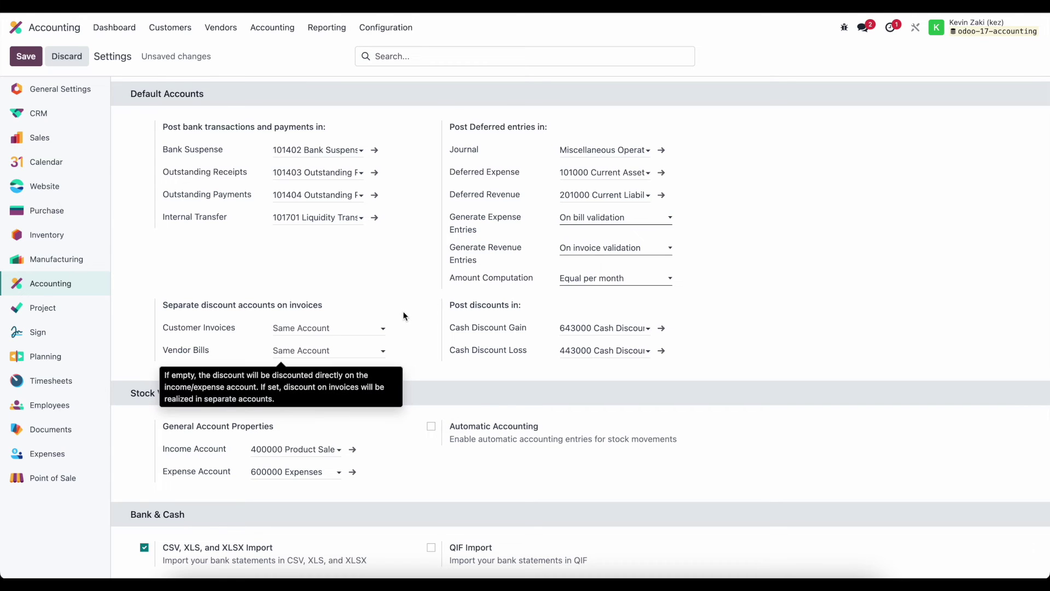
pyautogui.scroll(-3, 426, 349)
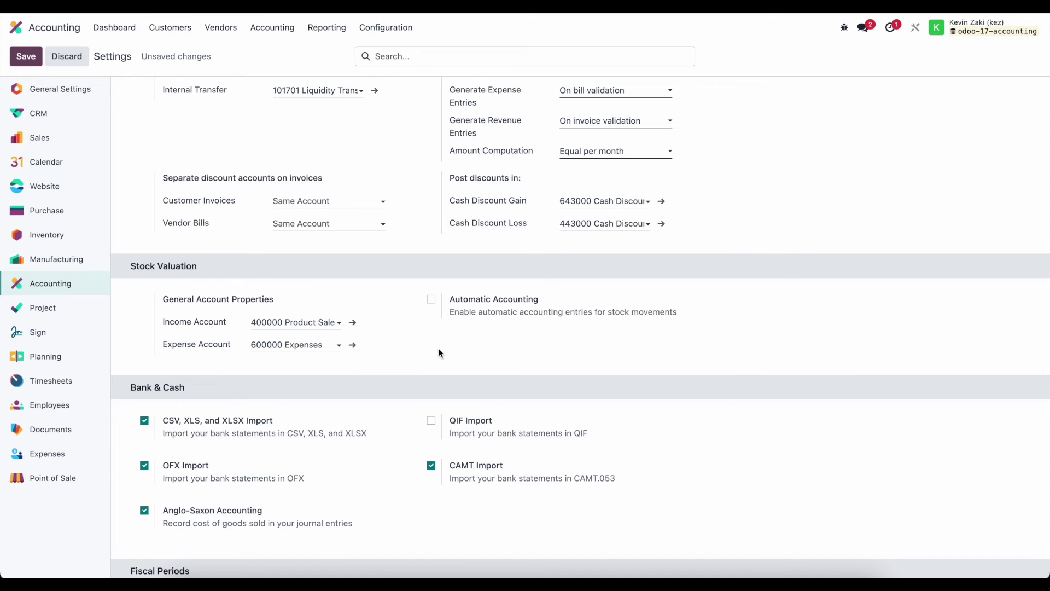
# Use 500000 Cost of Goods Sold as the stock expense account and enable Automatic Accounting.
pyautogui.click(295, 344)
pyautogui.write('cost')
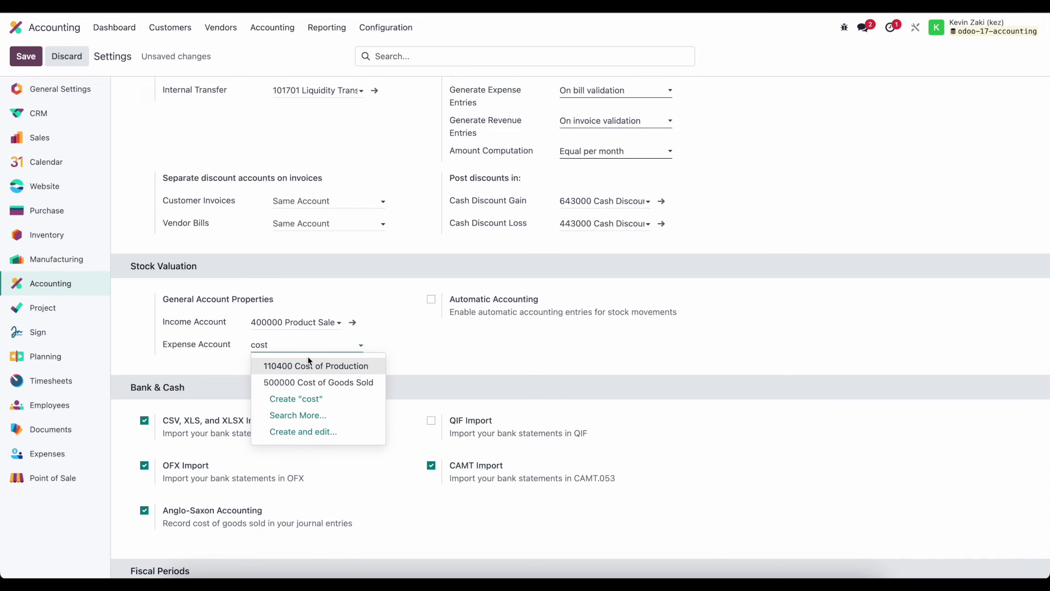
pyautogui.click(347, 380)
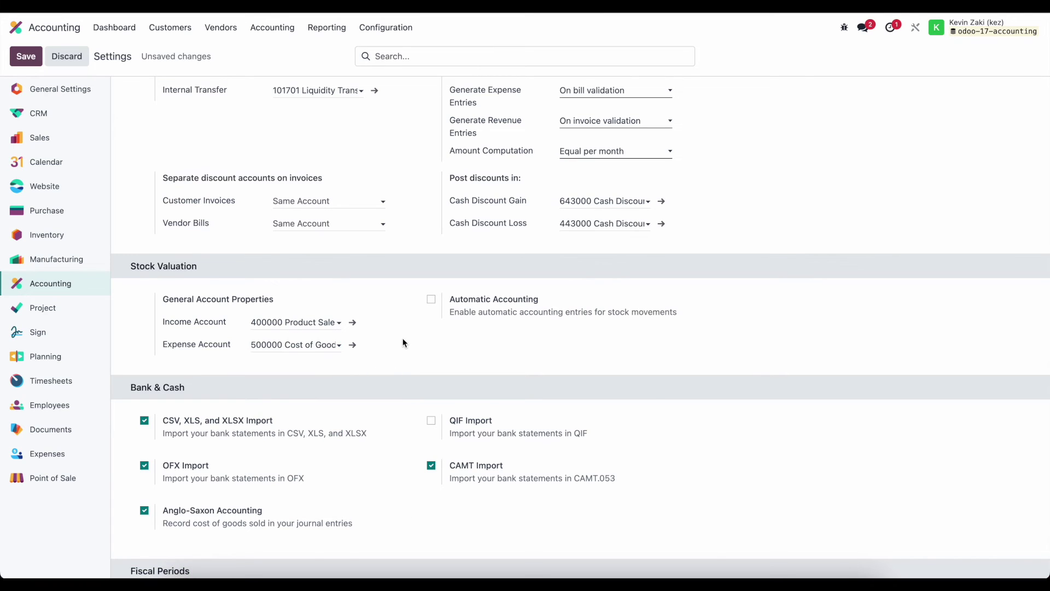
pyautogui.click(430, 300)
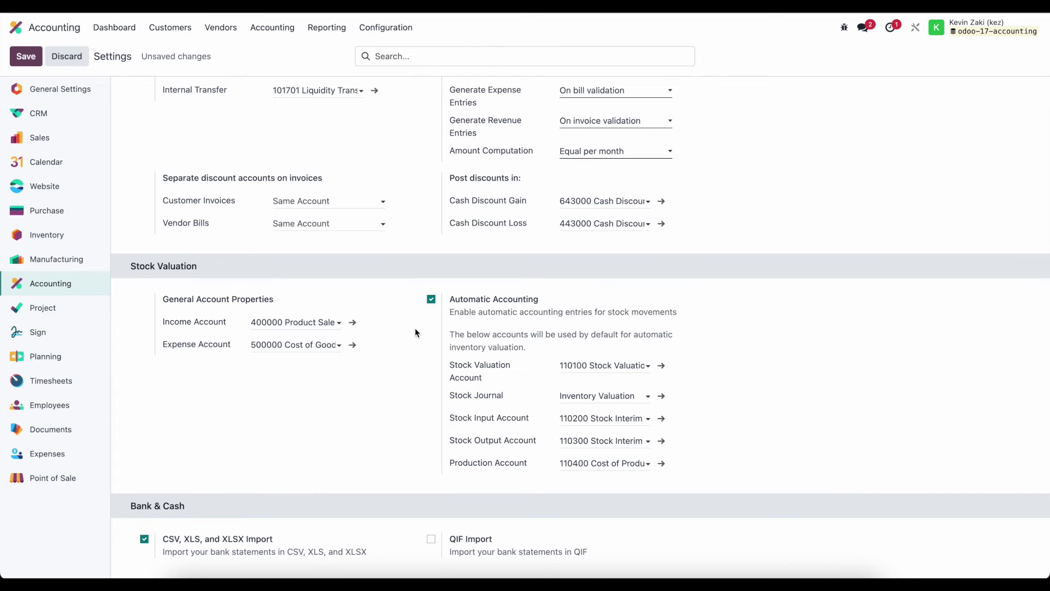
pyautogui.scroll(-1, 416, 332)
pyautogui.scroll(-2, 415, 332)
pyautogui.scroll(-2, 416, 332)
pyautogui.scroll(-1, 415, 332)
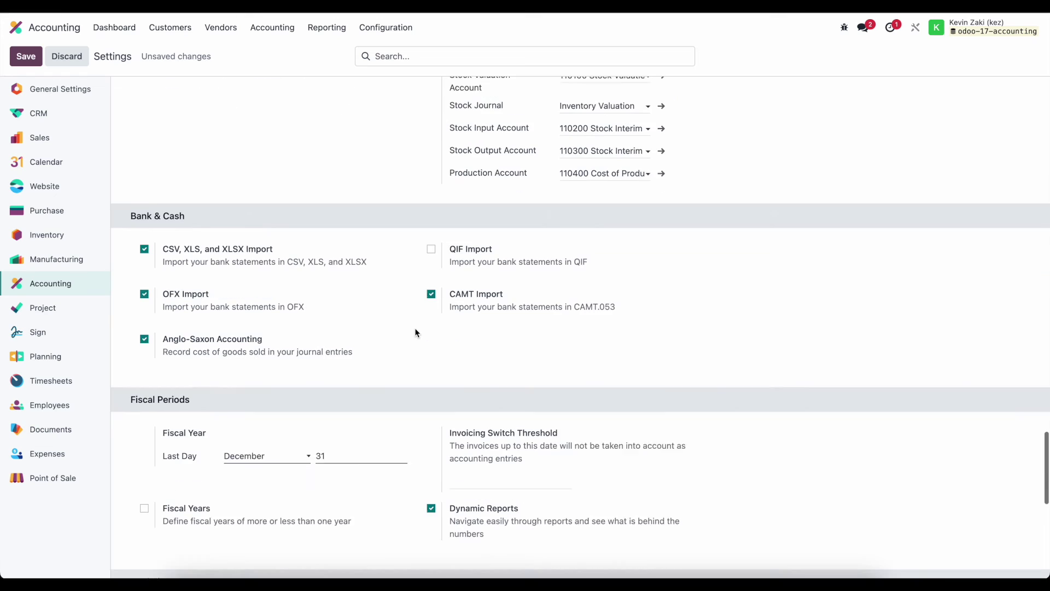
pyautogui.scroll(-1, 414, 328)
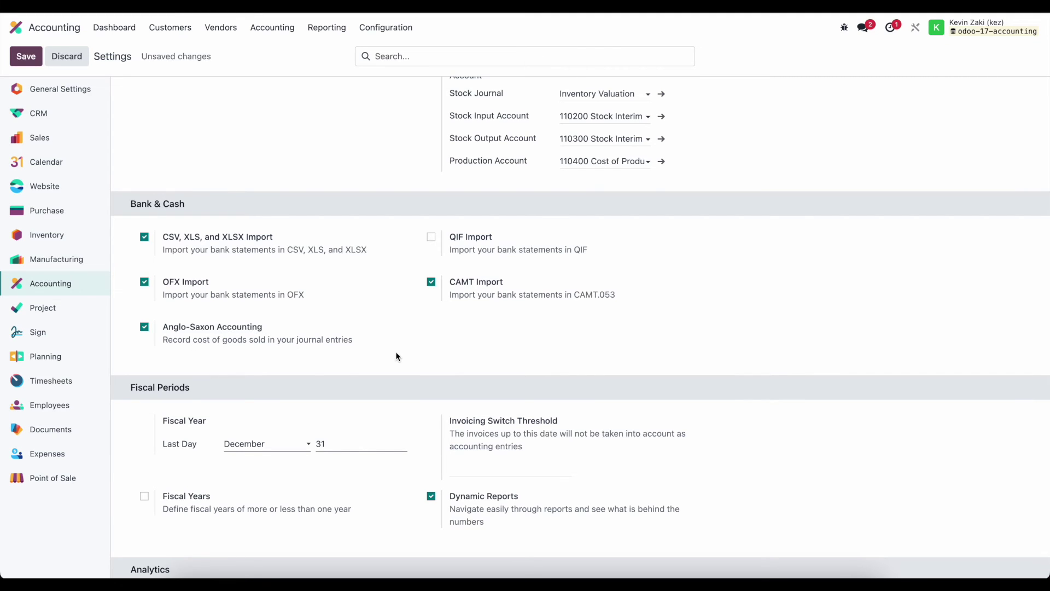
pyautogui.scroll(-1, 395, 353)
pyautogui.scroll(-1, 396, 355)
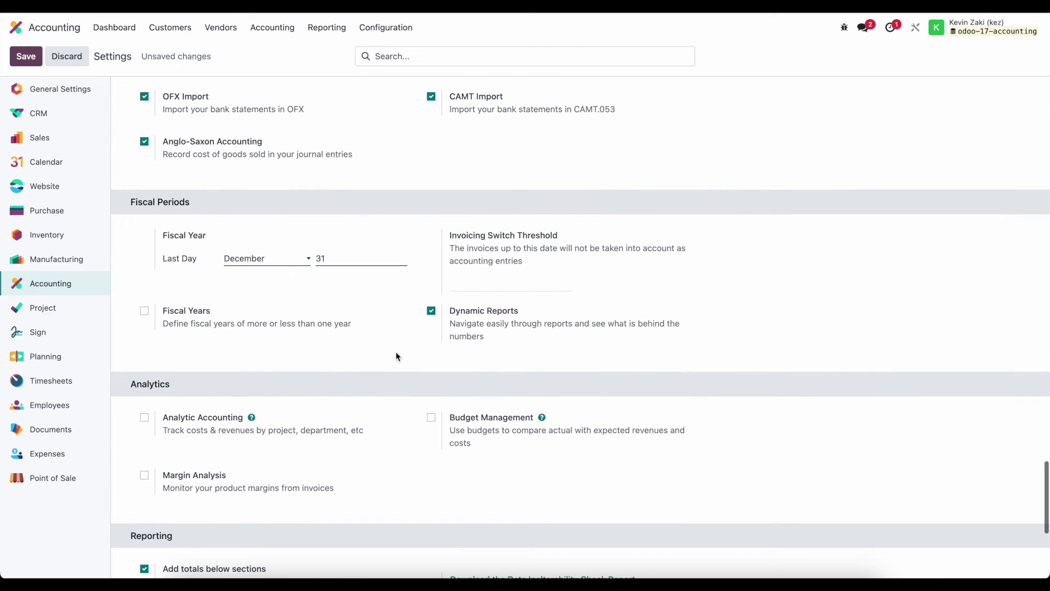
pyautogui.scroll(-1, 188, 220)
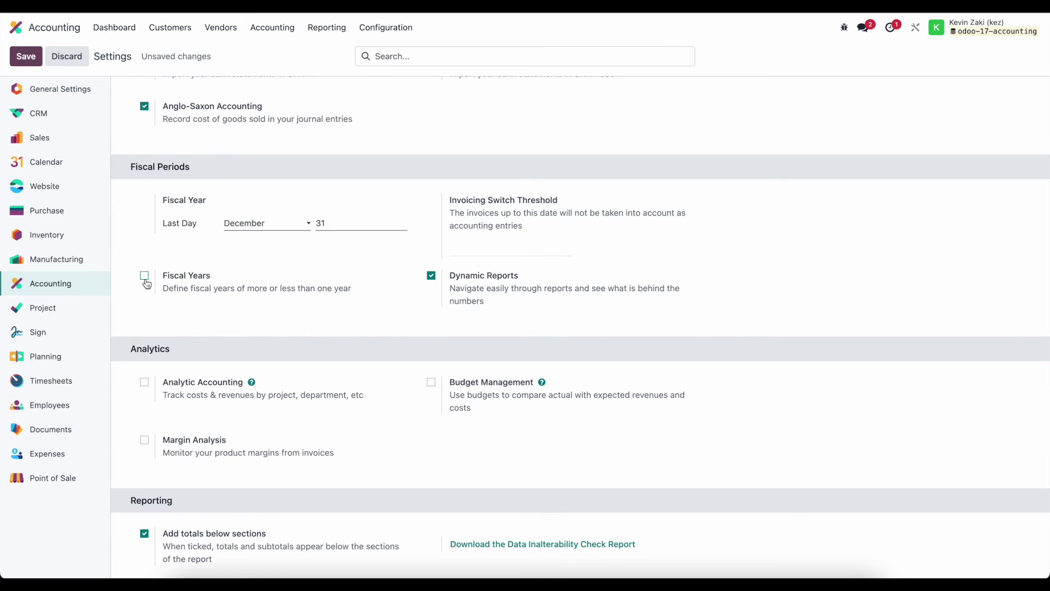
pyautogui.scroll(-1, 379, 334)
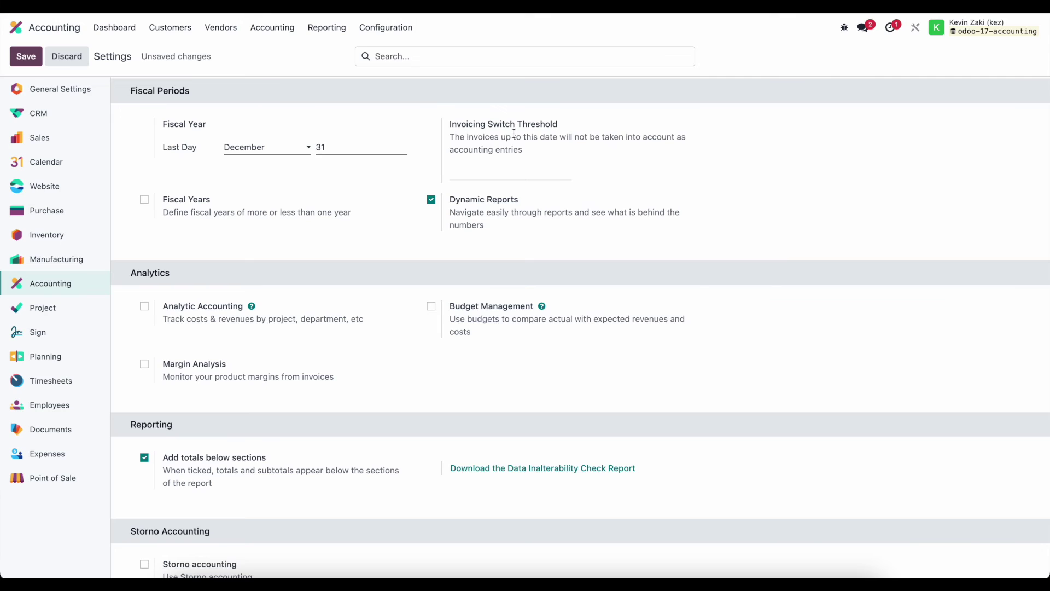
pyautogui.click(480, 175)
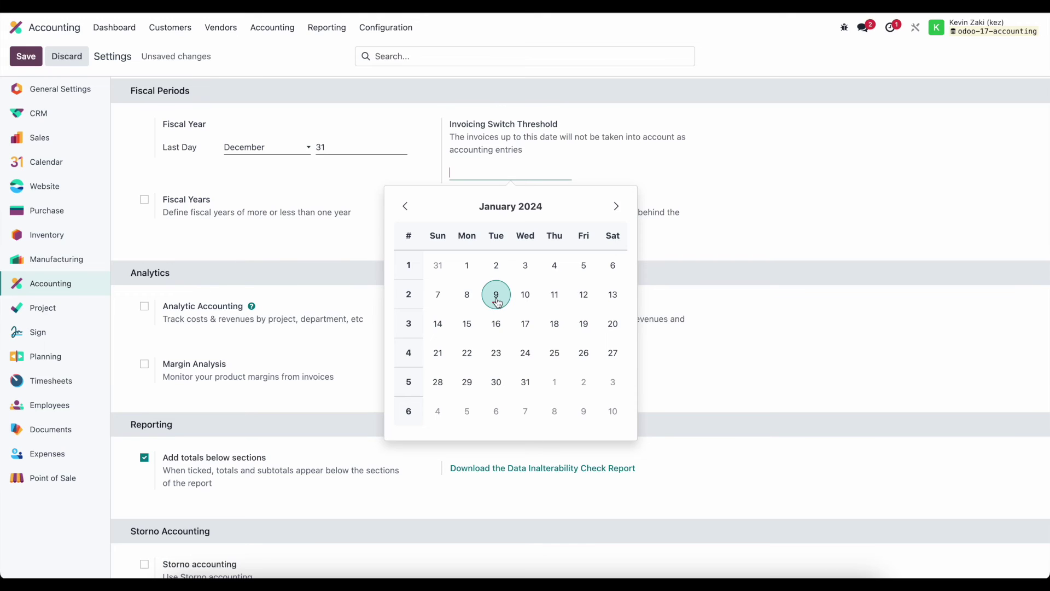
pyautogui.click(730, 220)
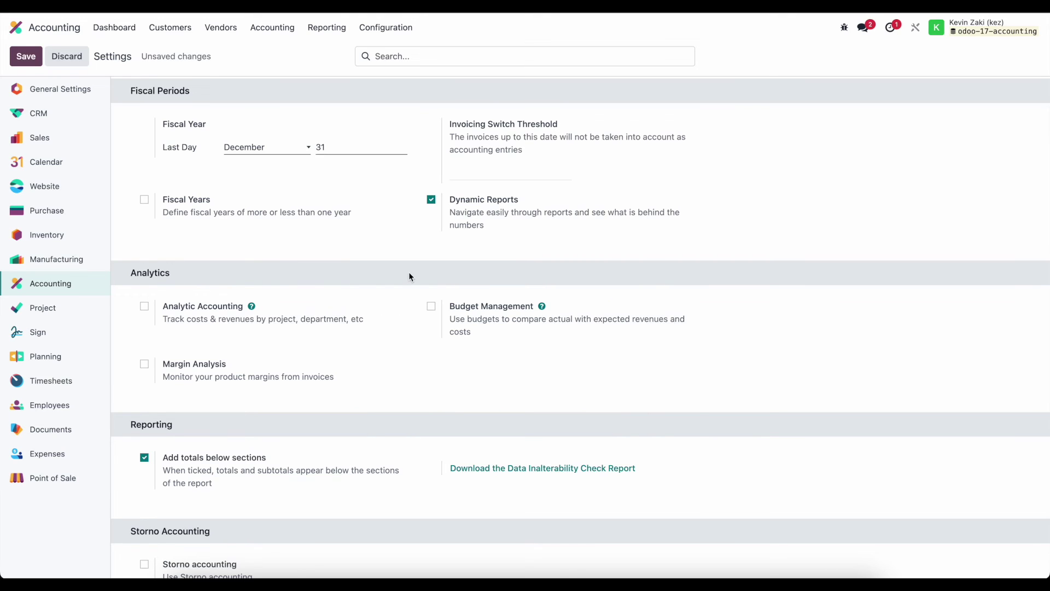
pyautogui.scroll(-1, 409, 276)
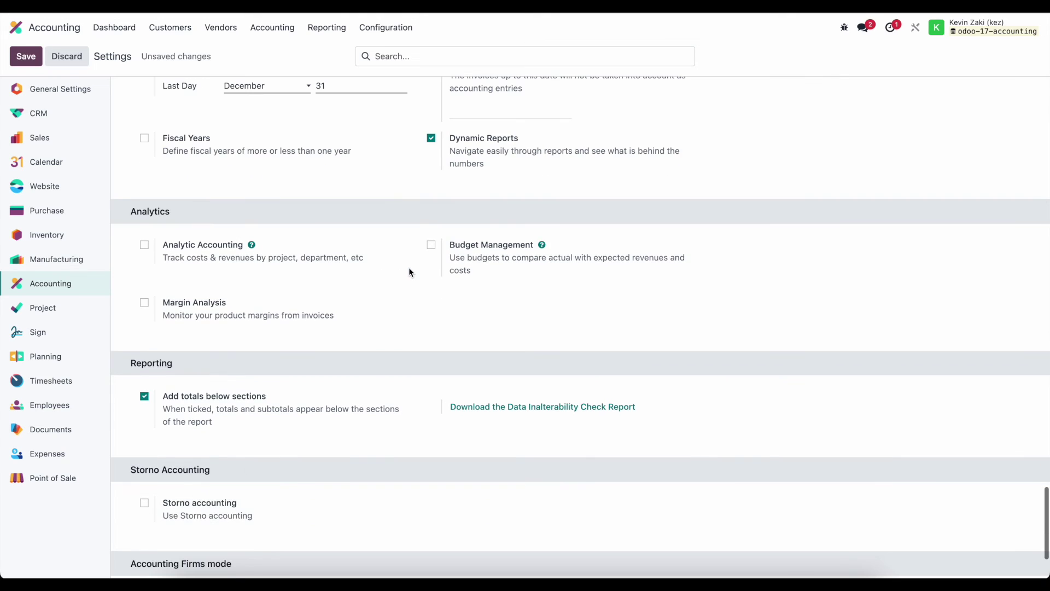
# Switch on Analytic Accounting, Budget Management and Margin Analysis under Analytics.
pyautogui.click(144, 247)
pyautogui.scroll(-1, 272, 266)
pyautogui.click(428, 224)
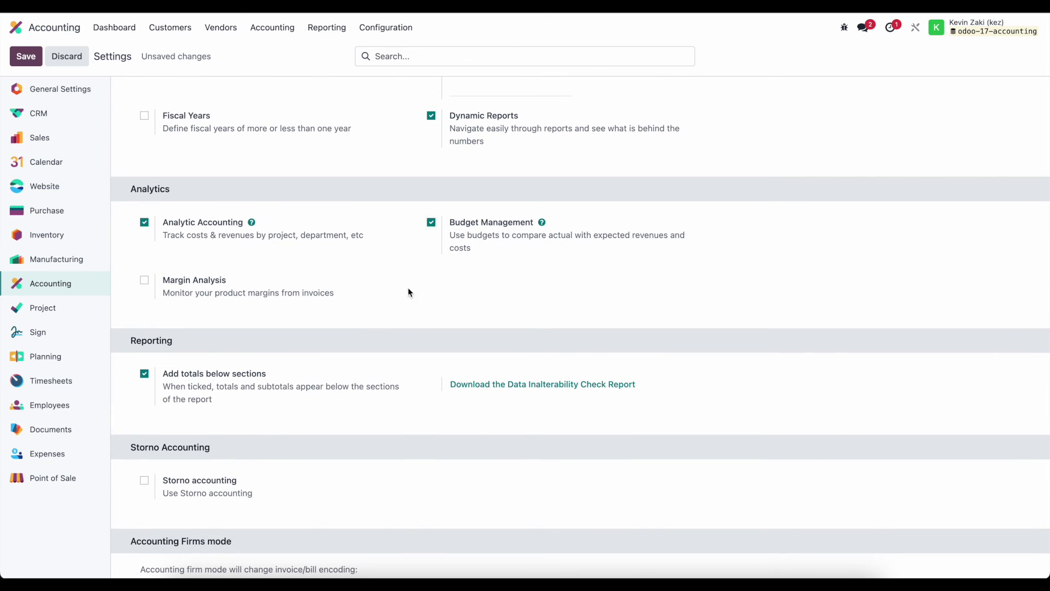
pyautogui.scroll(-1, 404, 306)
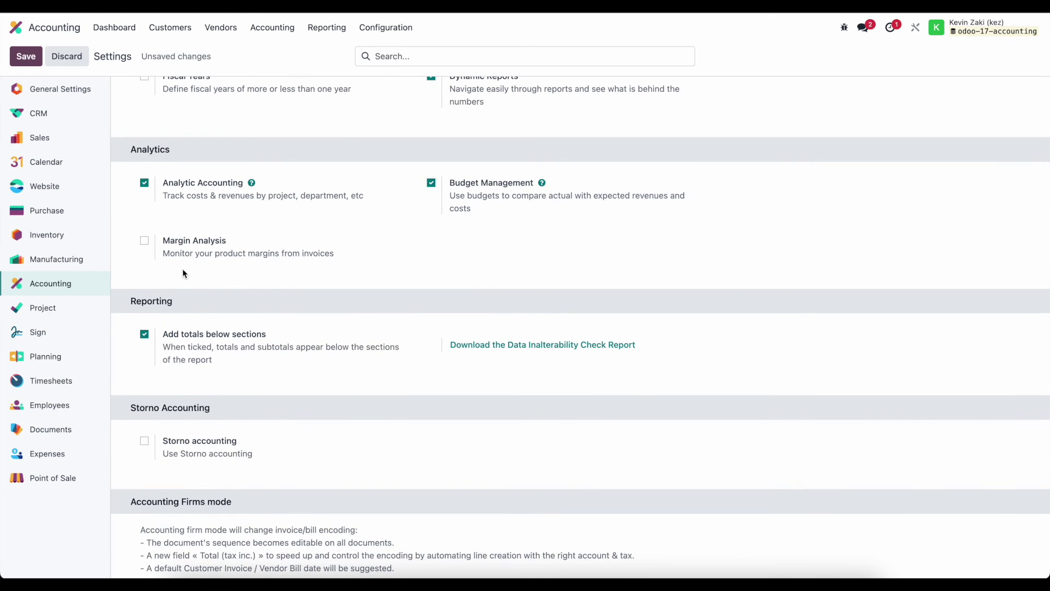
pyautogui.click(145, 240)
pyautogui.scroll(-1, 370, 302)
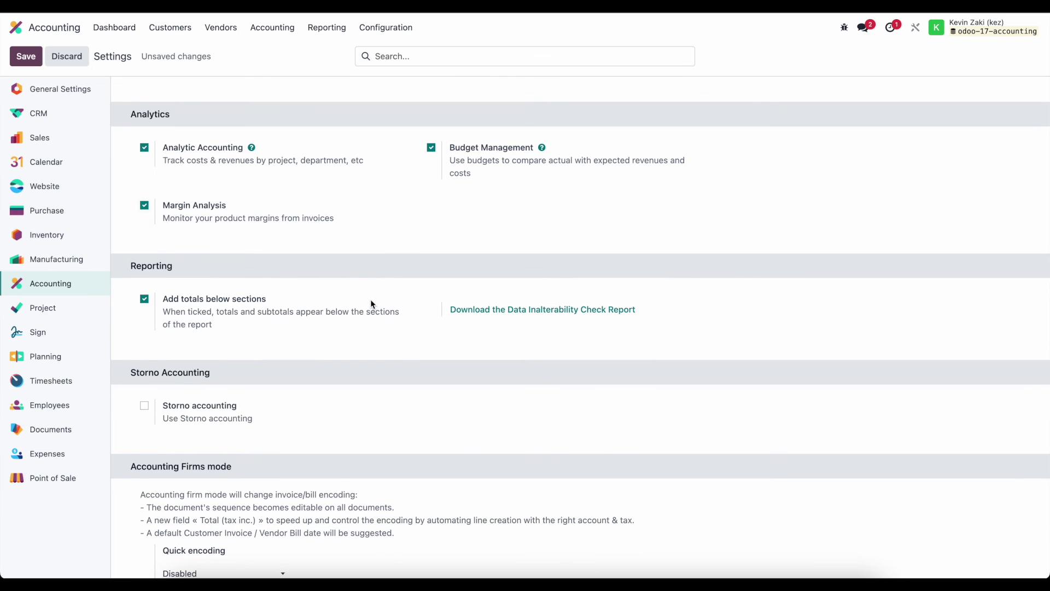
pyautogui.scroll(-1, 370, 303)
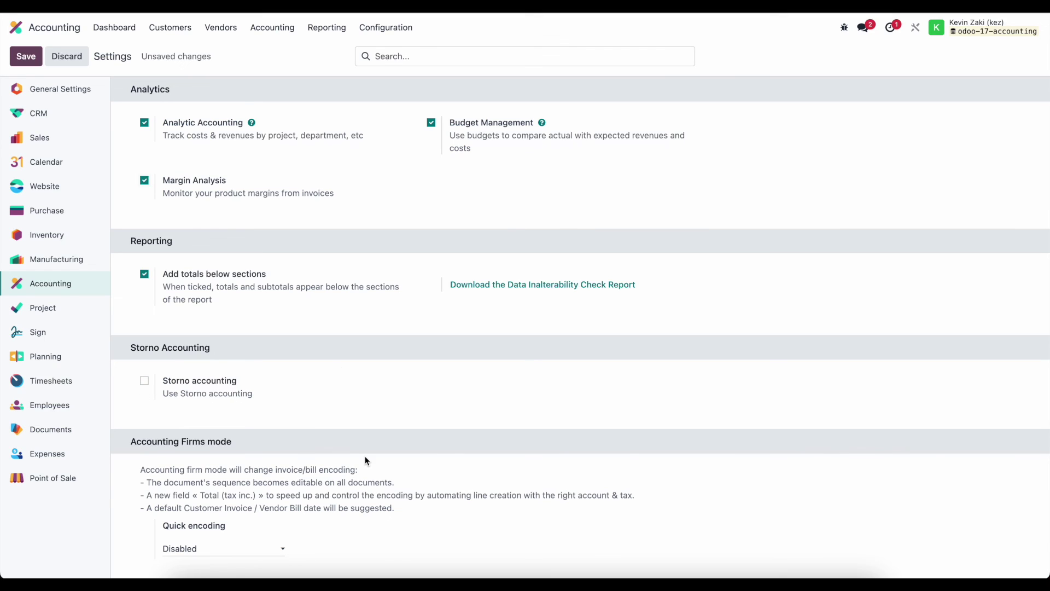
# Review the Quick encoding choices and leave it Disabled.
pyautogui.click(236, 548)
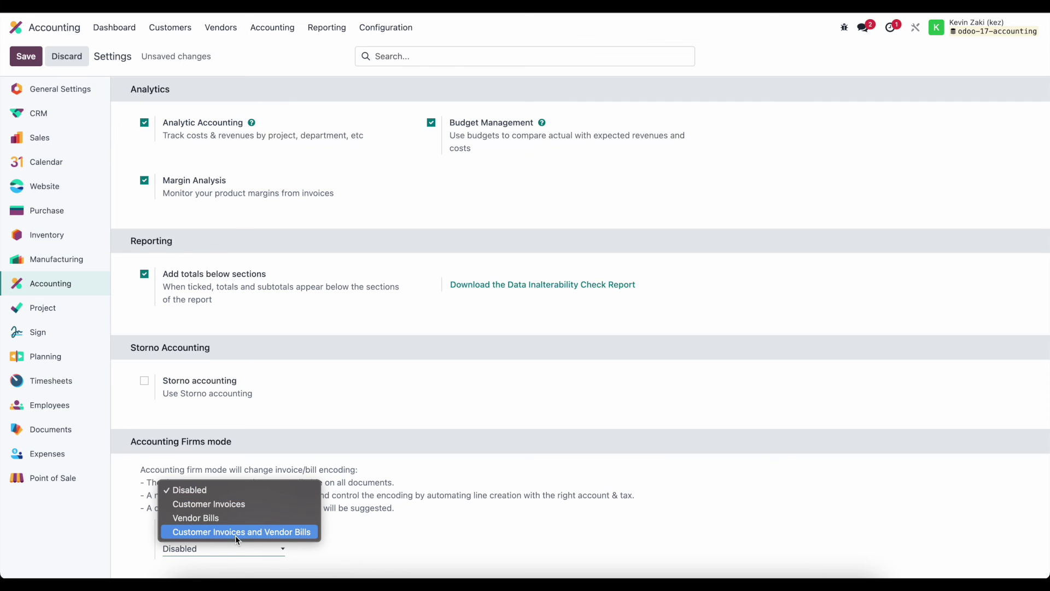
pyautogui.click(398, 505)
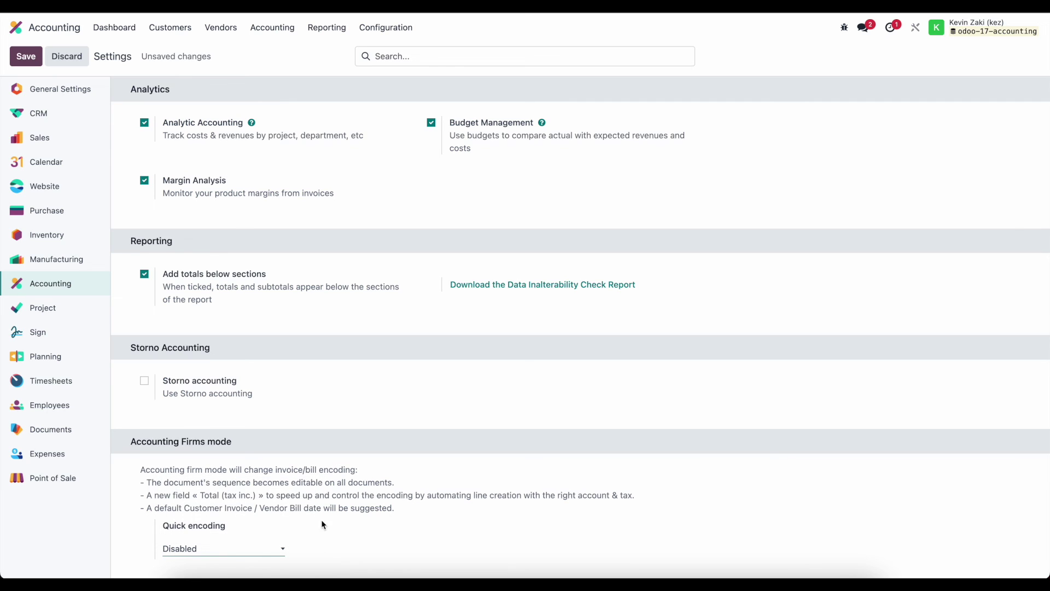
pyautogui.click(338, 510)
# Save the pending Accounting settings changes, returning to the dashboard.
pyautogui.click(26, 56)
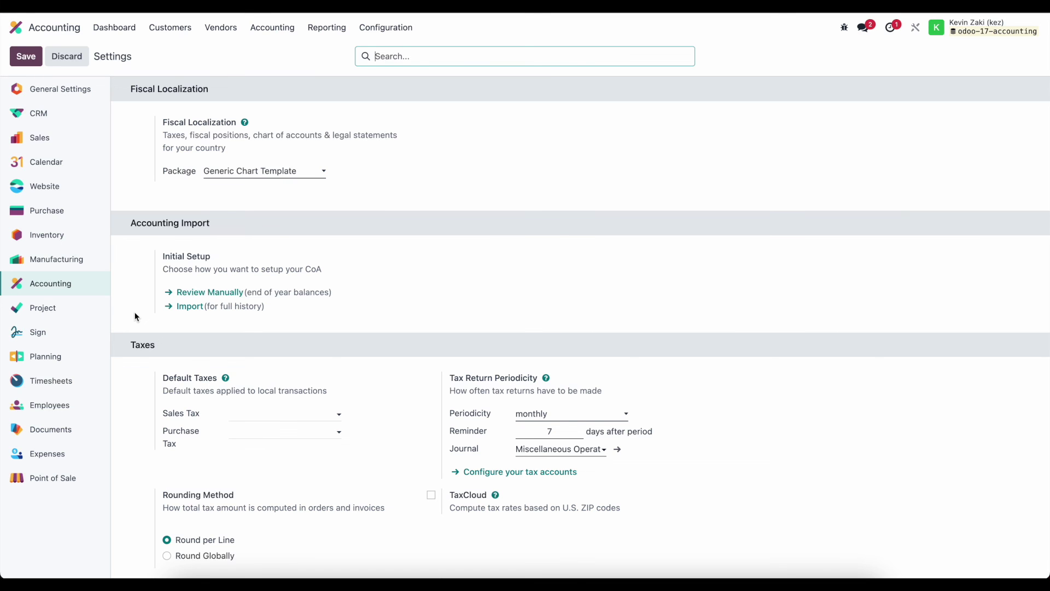
# Go to the Accounting Dashboard from the top menu bar.
pyautogui.click(116, 31)
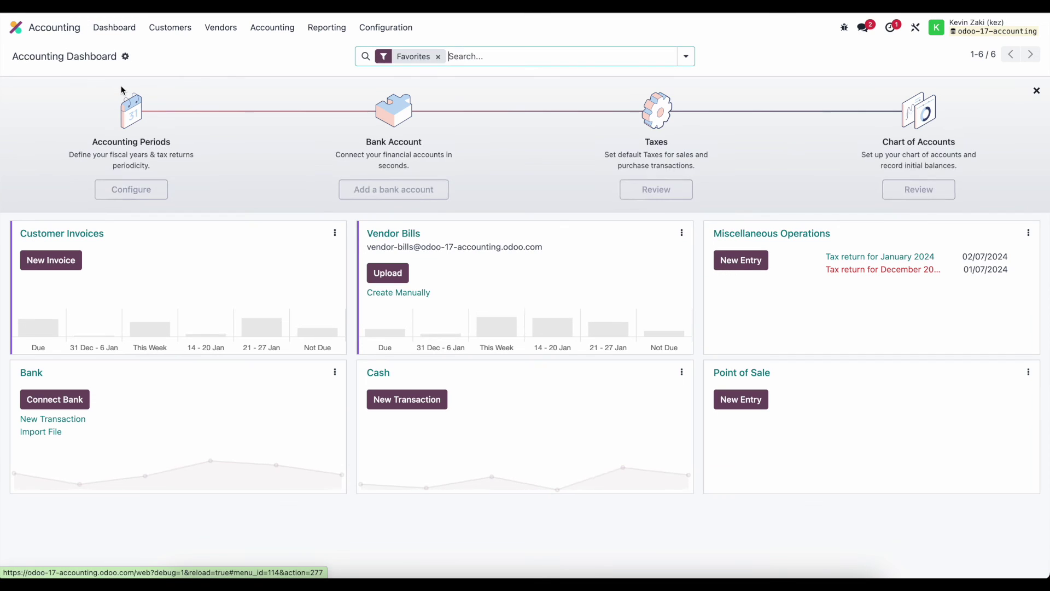